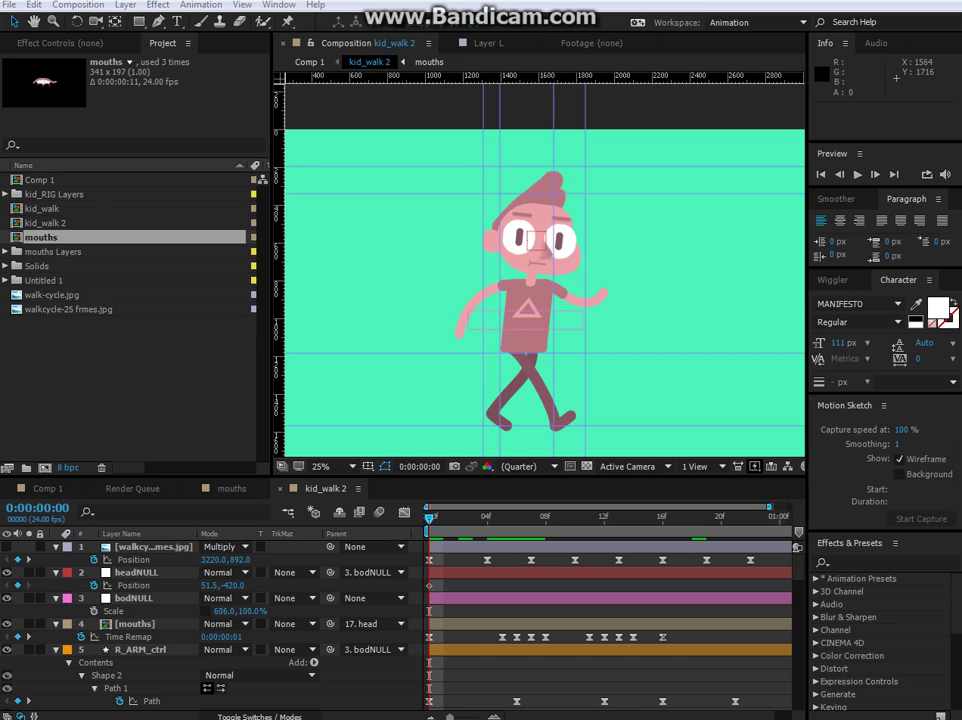
Play the kid_walk 2 walk cycle preview and stop it.
{"action": "key", "text": "space"}
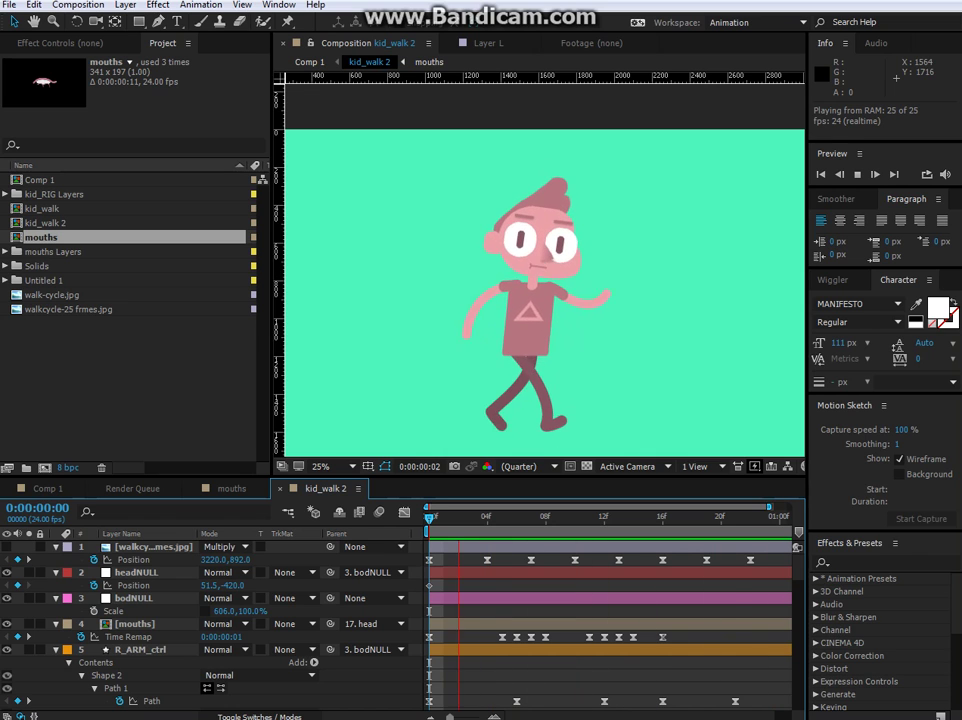
{"action": "key", "text": "space"}
Switch to Photoshop and compare the separated character parts in kid_RIG2.psd with the assembled character in kid_RIG.psd.
{"action": "key", "text": "alt+Tab"}
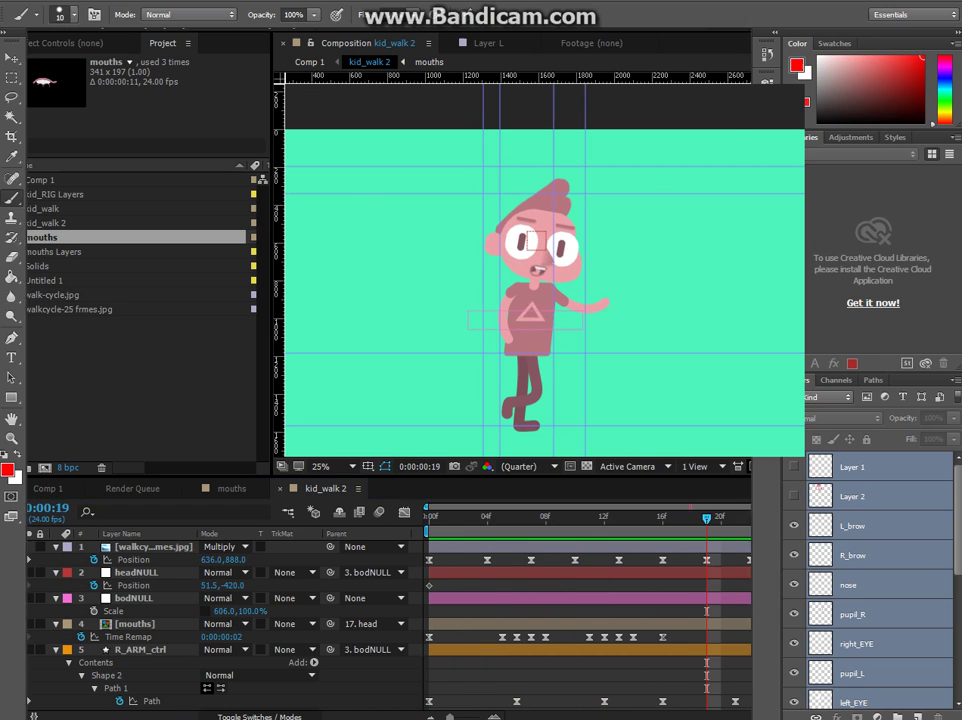
{"action": "key", "text": "ctrl+Tab"}
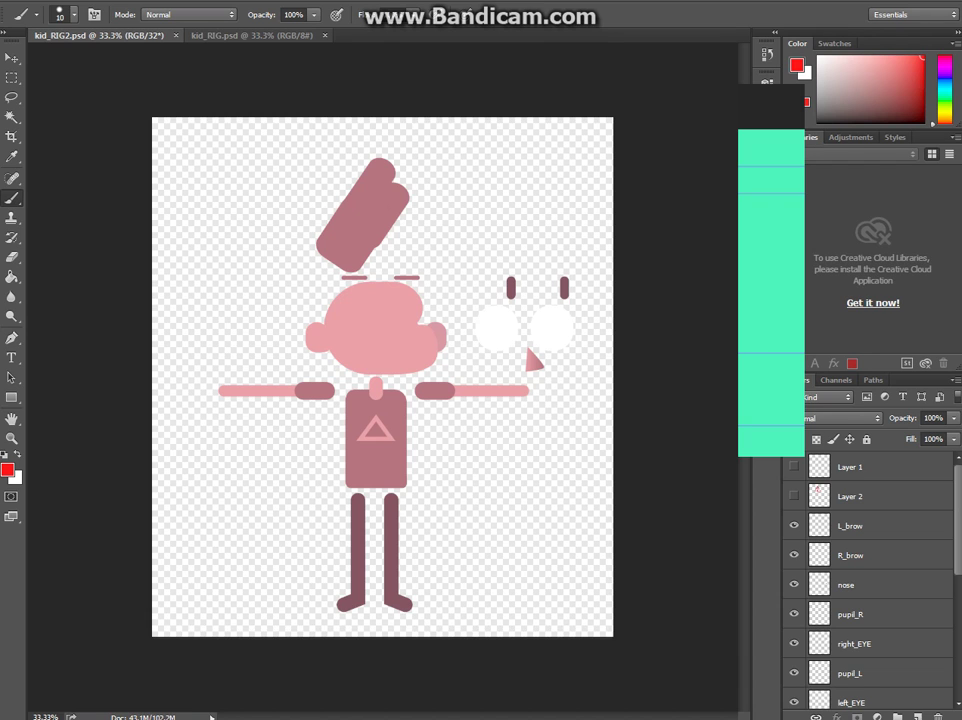
{"action": "left_click", "coordinate": [252, 36]}
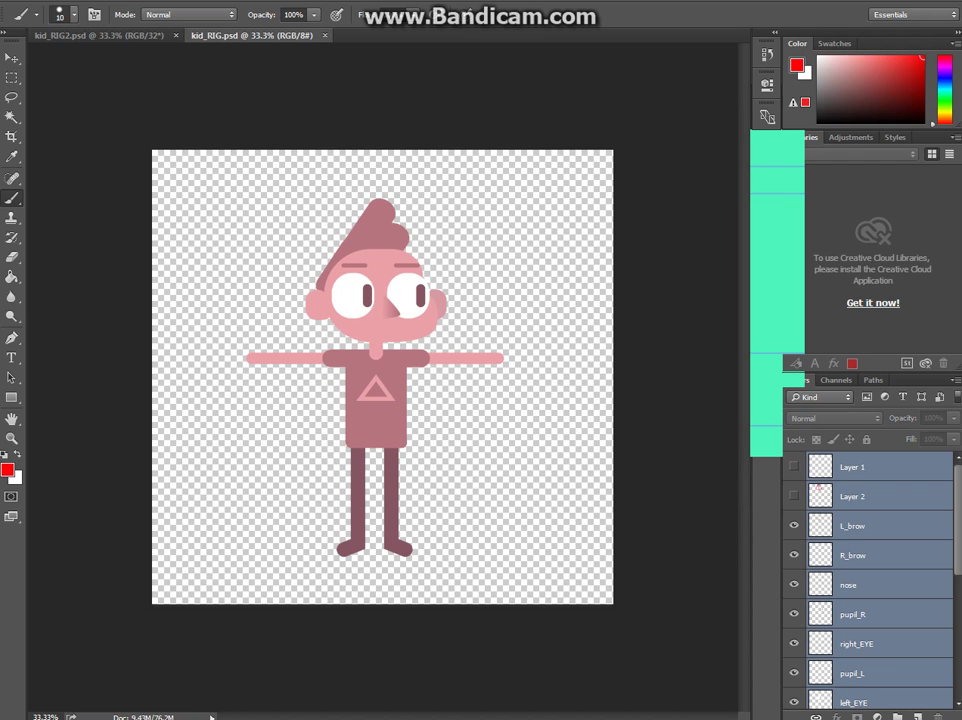
{"action": "left_click", "coordinate": [99, 36]}
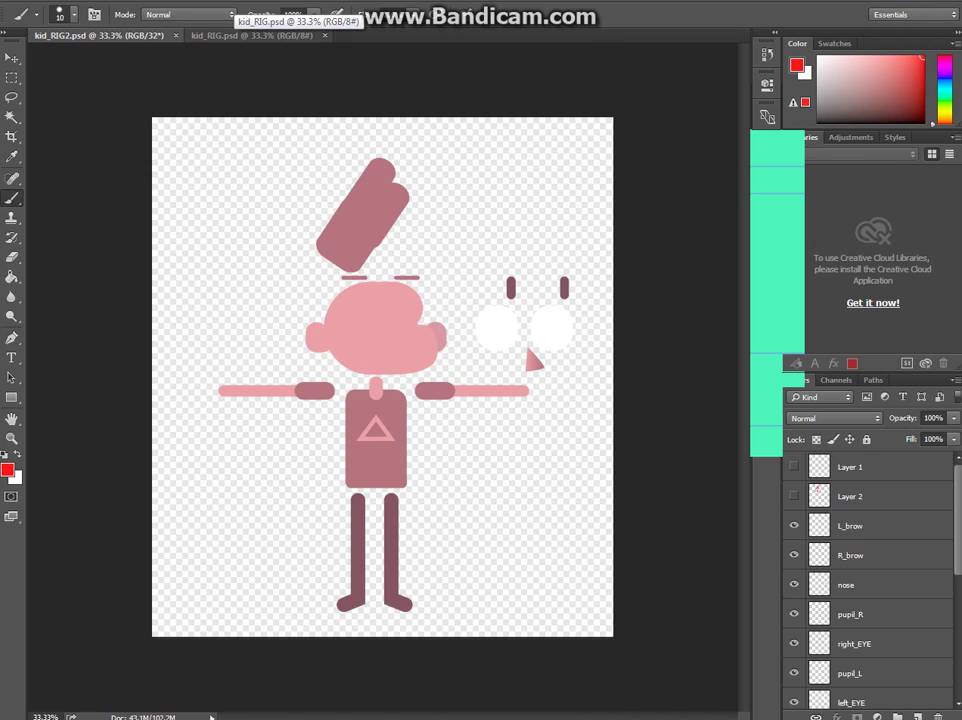
{"action": "left_click", "coordinate": [250, 35]}
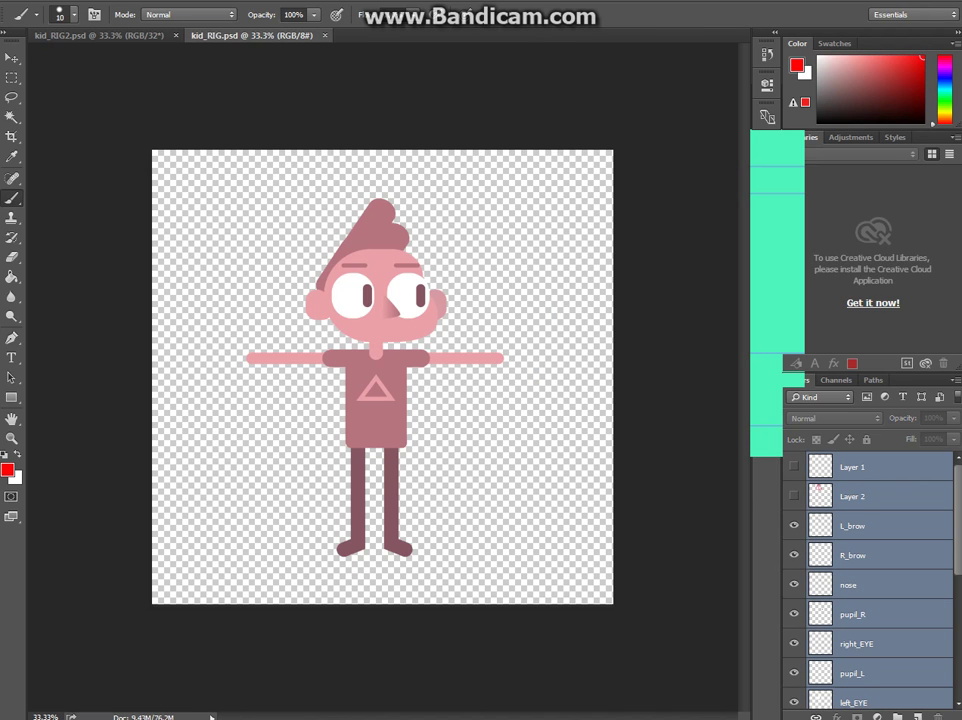
Switch back to After Effects and import kid_RIG.psd as Composition - Retain Layer Sizes with Editable Layer Styles.
{"action": "key", "text": "alt+Tab"}
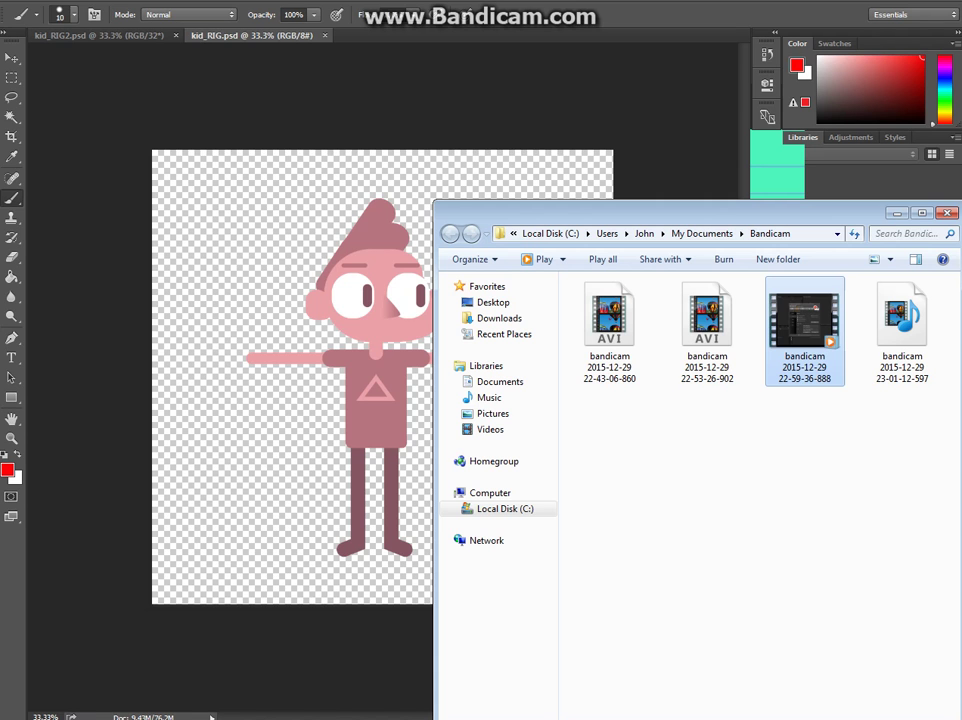
{"action": "left_click", "coordinate": [897, 213]}
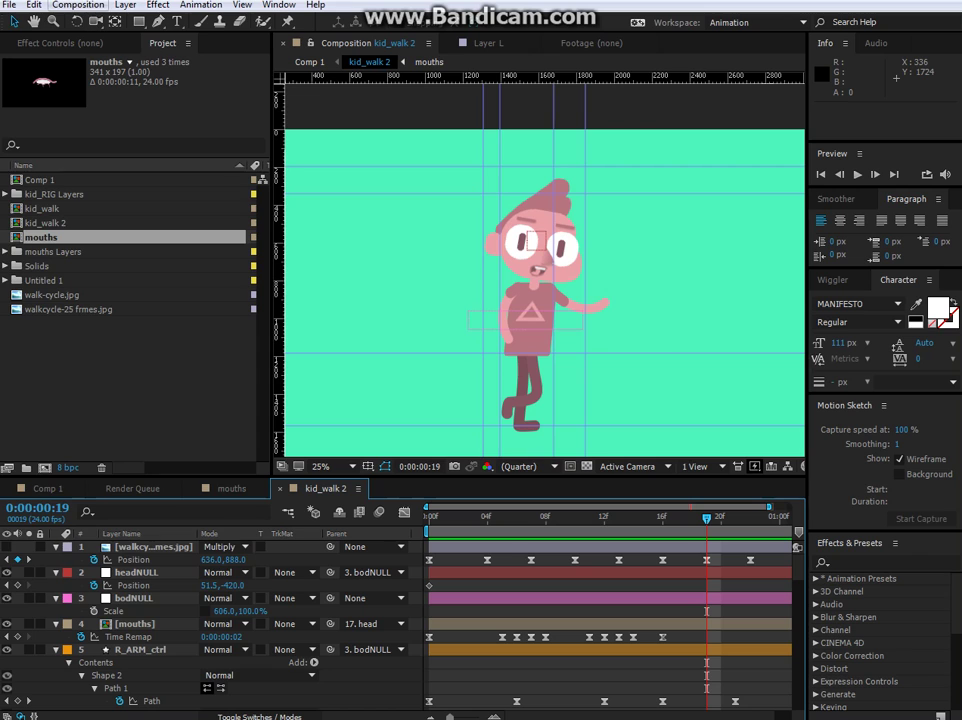
{"action": "left_click", "coordinate": [9, 5]}
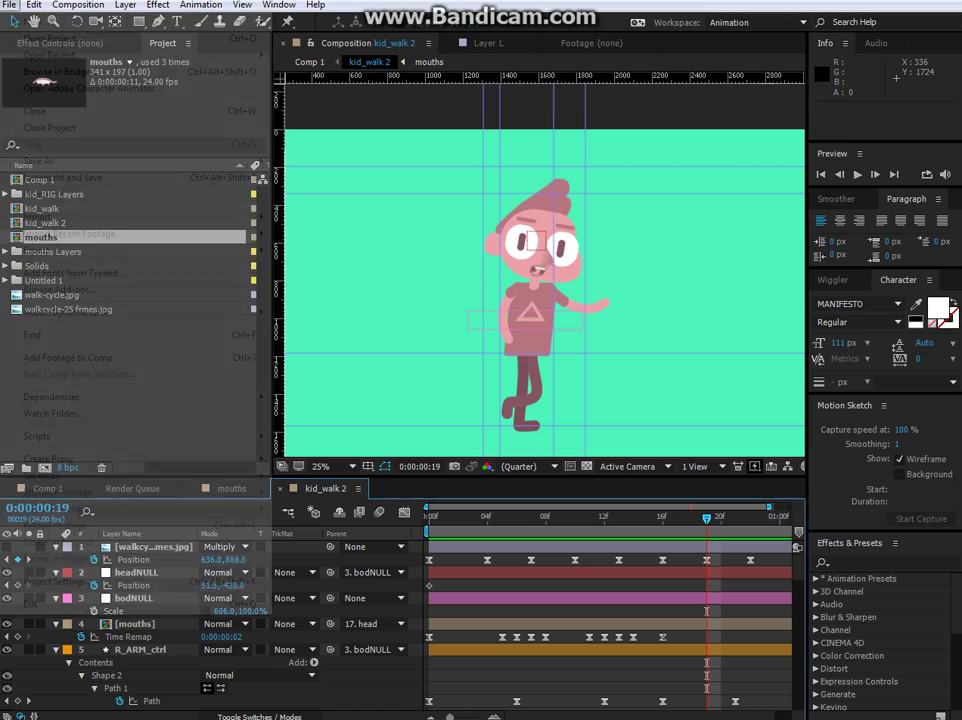
{"action": "mouse_move", "coordinate": [60, 216]}
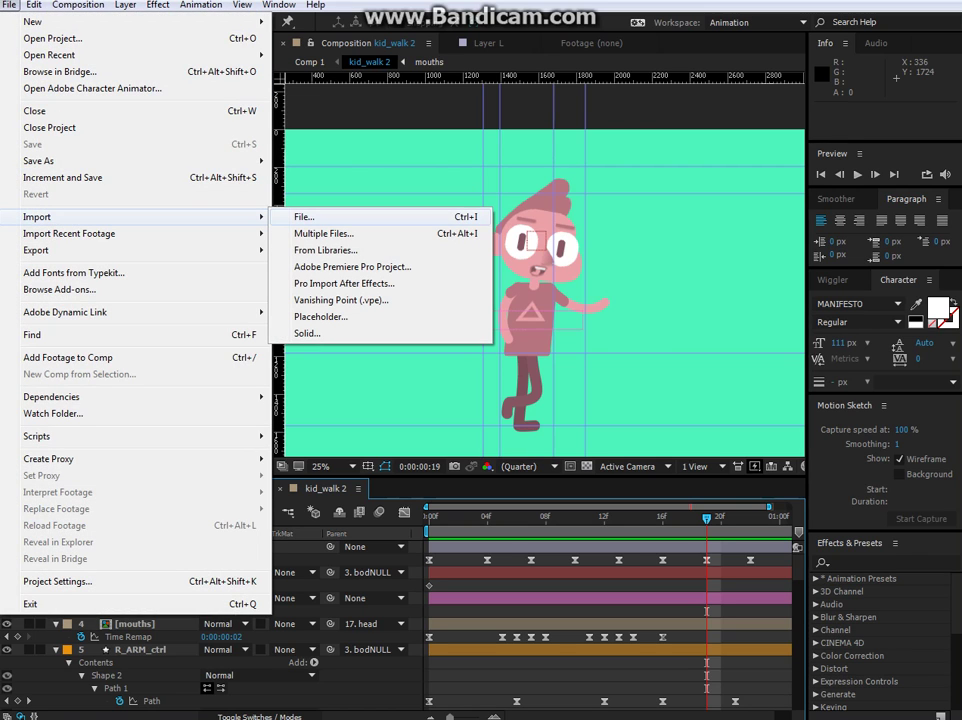
{"action": "left_click", "coordinate": [304, 216]}
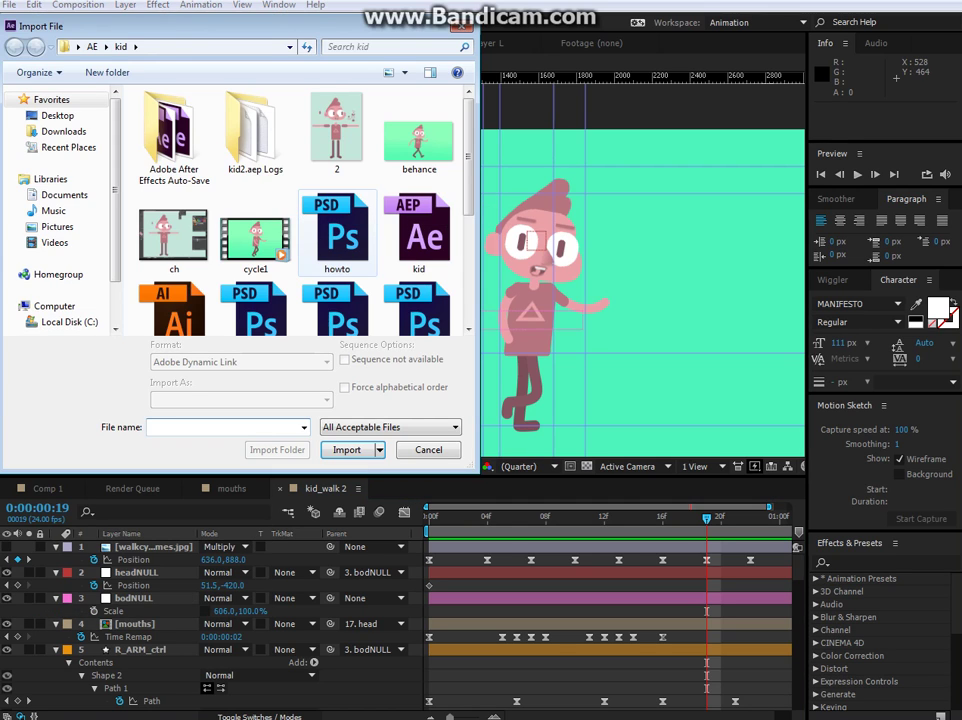
{"action": "left_click", "coordinate": [257, 310]}
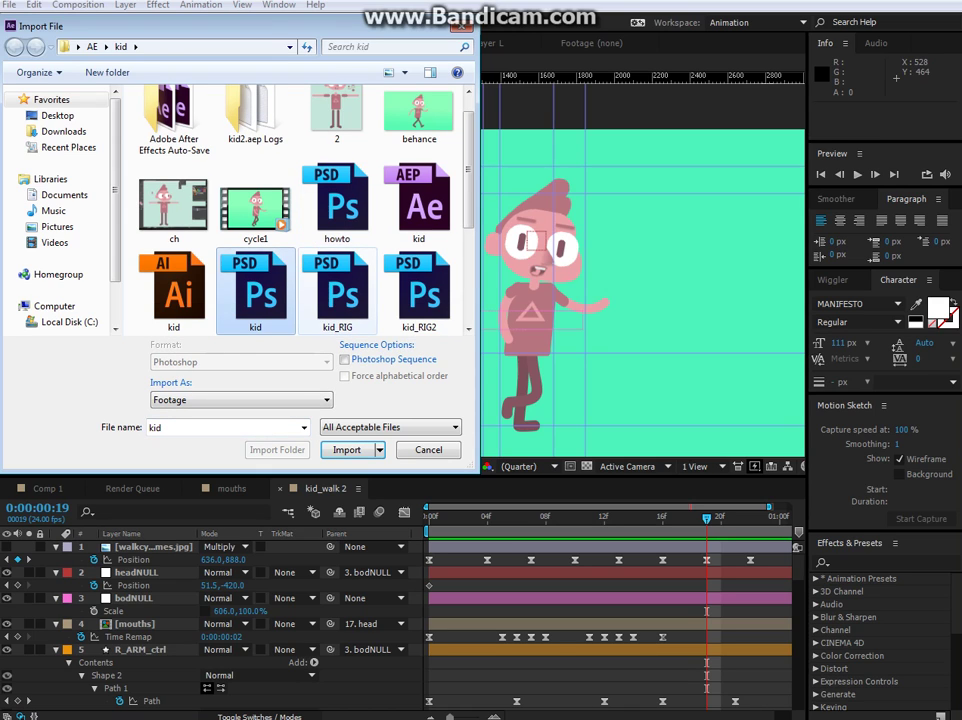
{"action": "left_click", "coordinate": [338, 292]}
{"action": "left_click", "coordinate": [347, 450]}
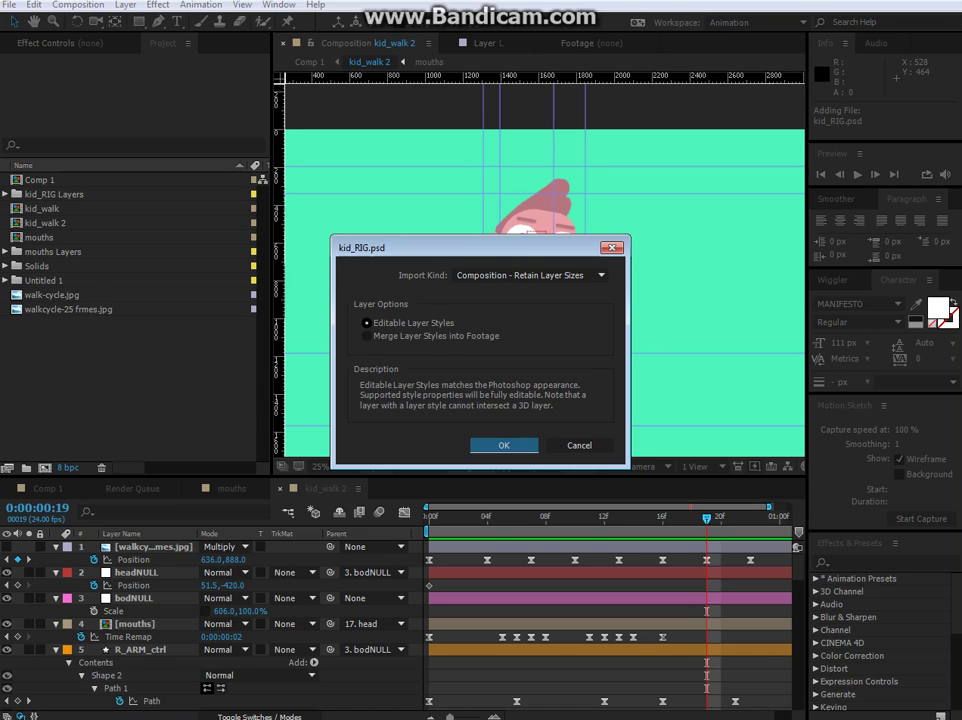
{"action": "key", "text": "Return"}
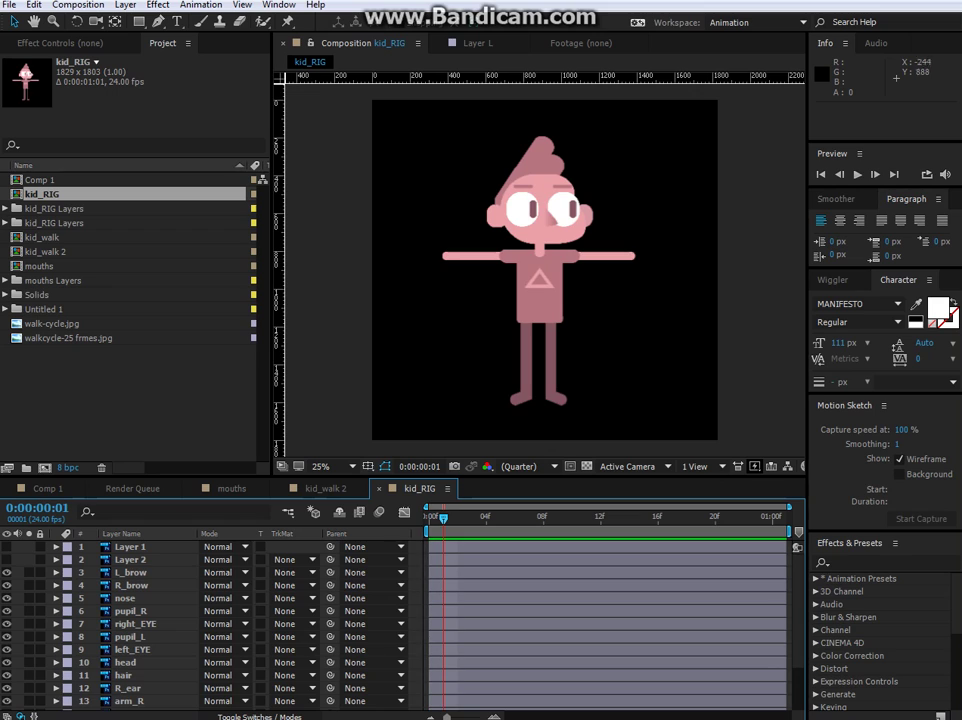
In the kid_RIG composition, move the head's anchor point down to the neck and the hair's anchor point to its base near the ear.
{"action": "key", "text": "Page_Down"}
{"action": "left_click", "coordinate": [497, 210]}
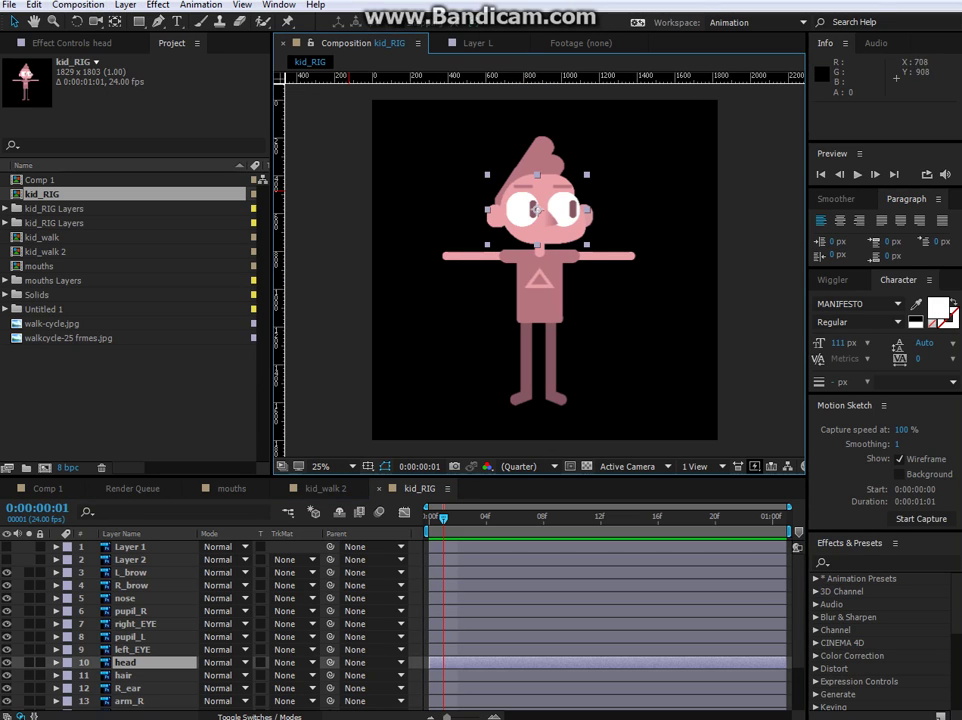
{"action": "left_click", "coordinate": [115, 21]}
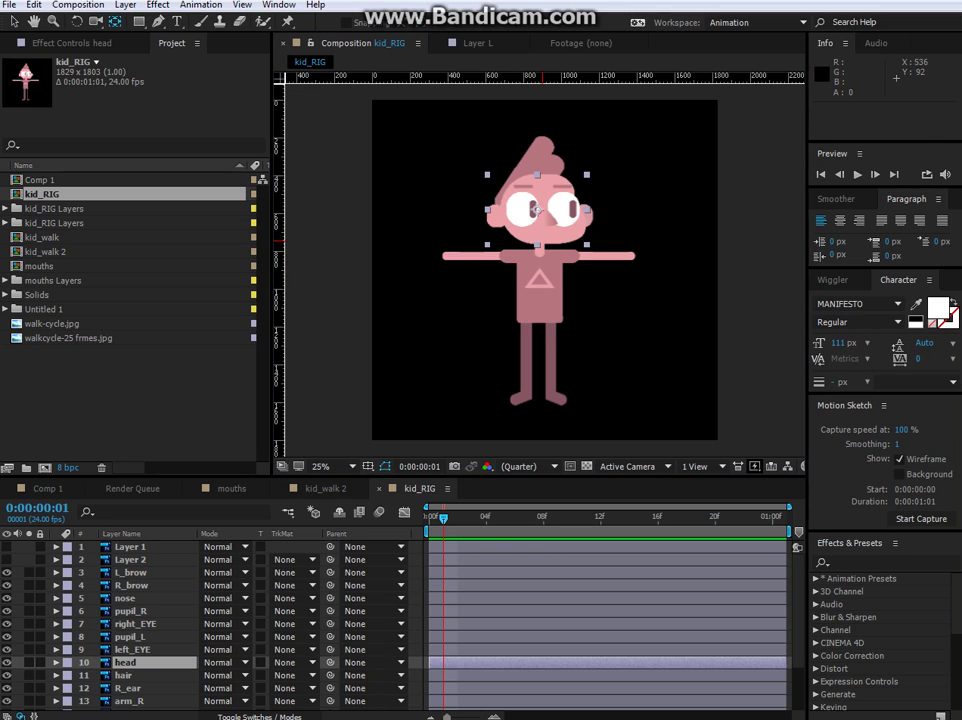
{"action": "left_click_drag", "start_coordinate": [537, 209], "coordinate": [539, 244]}
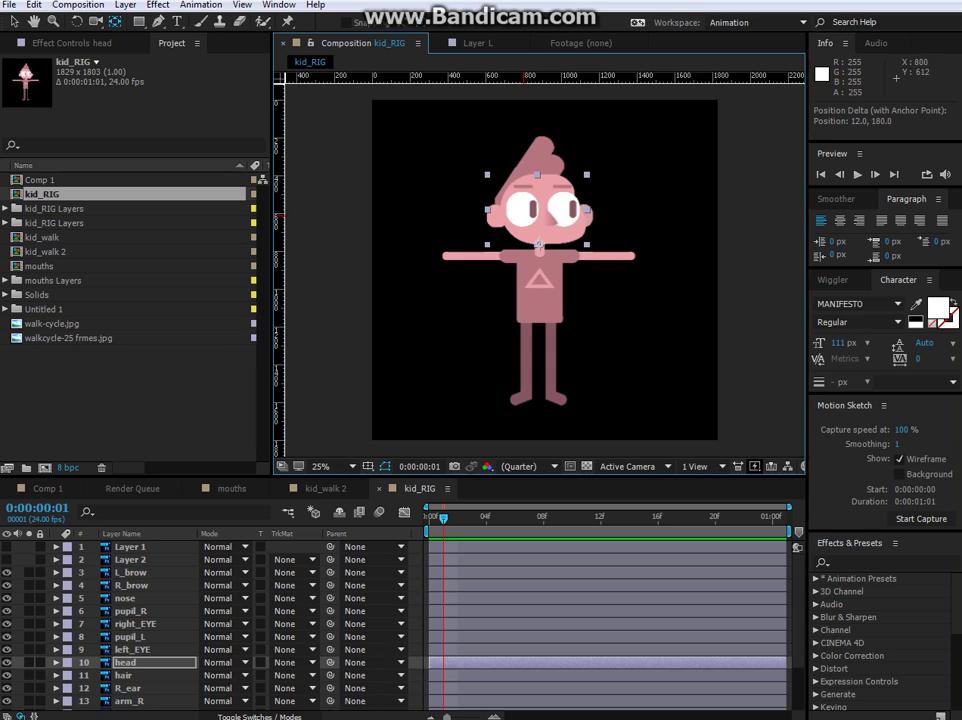
{"action": "left_click", "coordinate": [525, 188]}
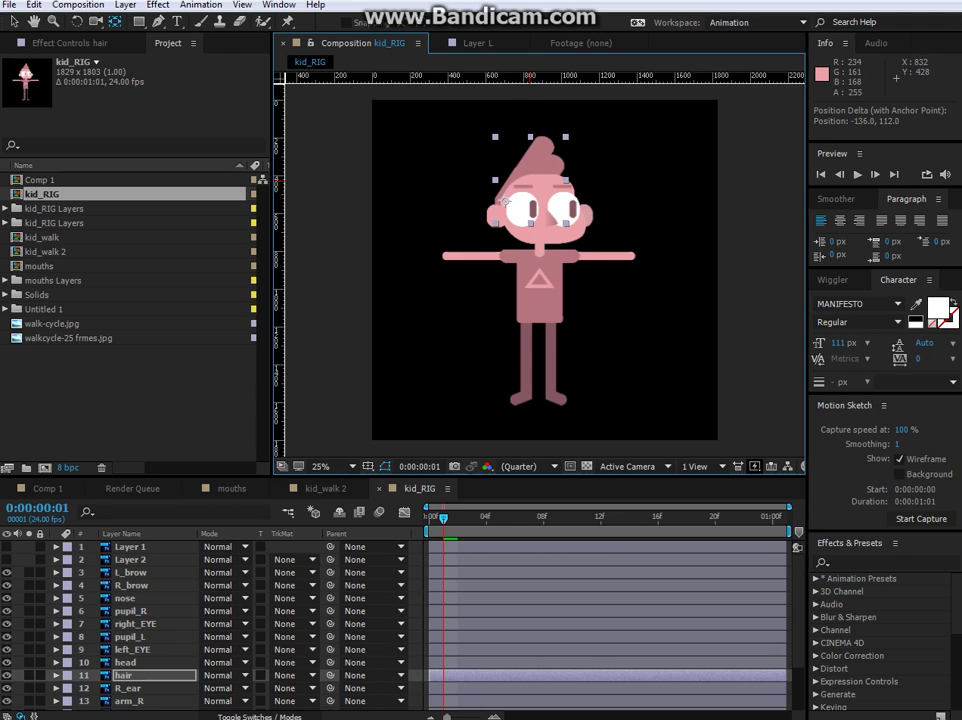
{"action": "left_click", "coordinate": [490, 224]}
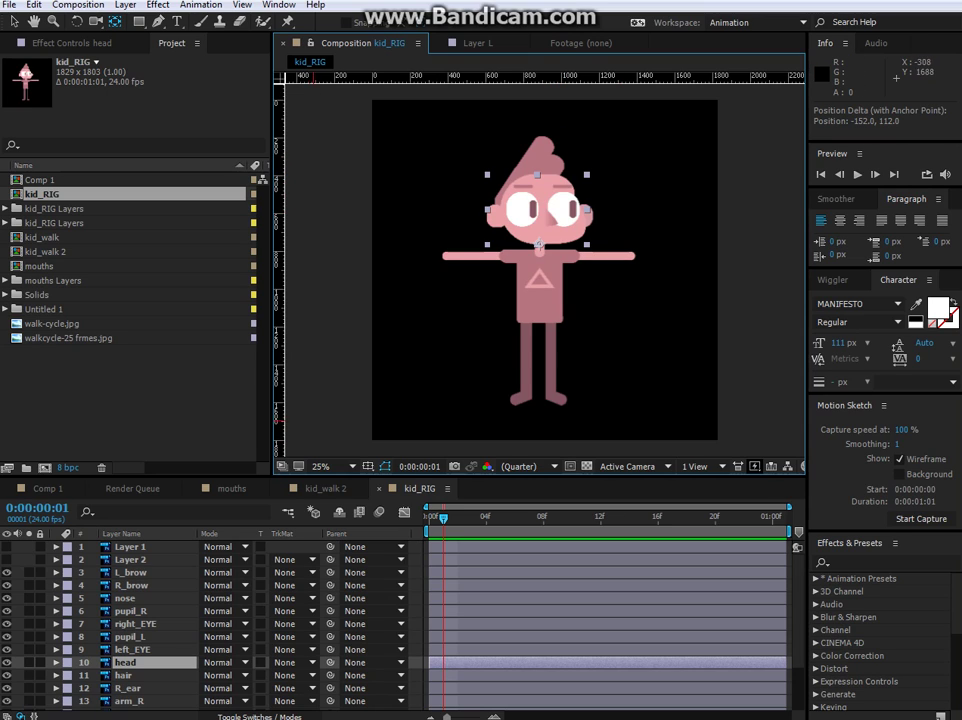
Parent the brow, nose, pupil and eye layers, from L_brow to left_EYE, to the head layer.
{"action": "left_click", "coordinate": [133, 650]}
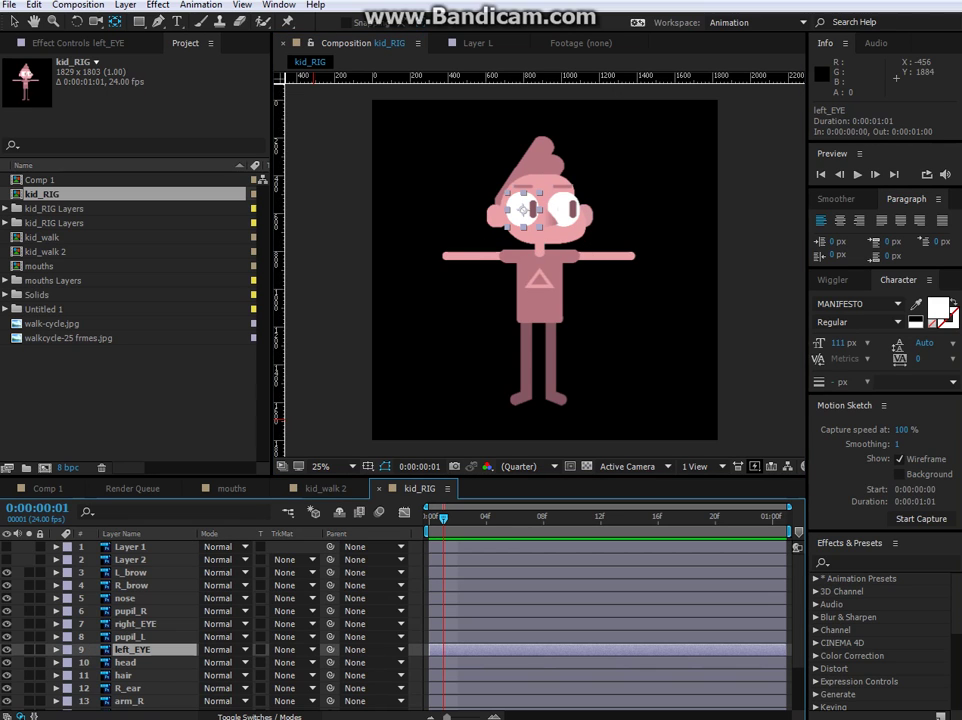
{"action": "left_click", "coordinate": [131, 573], "text": "shift"}
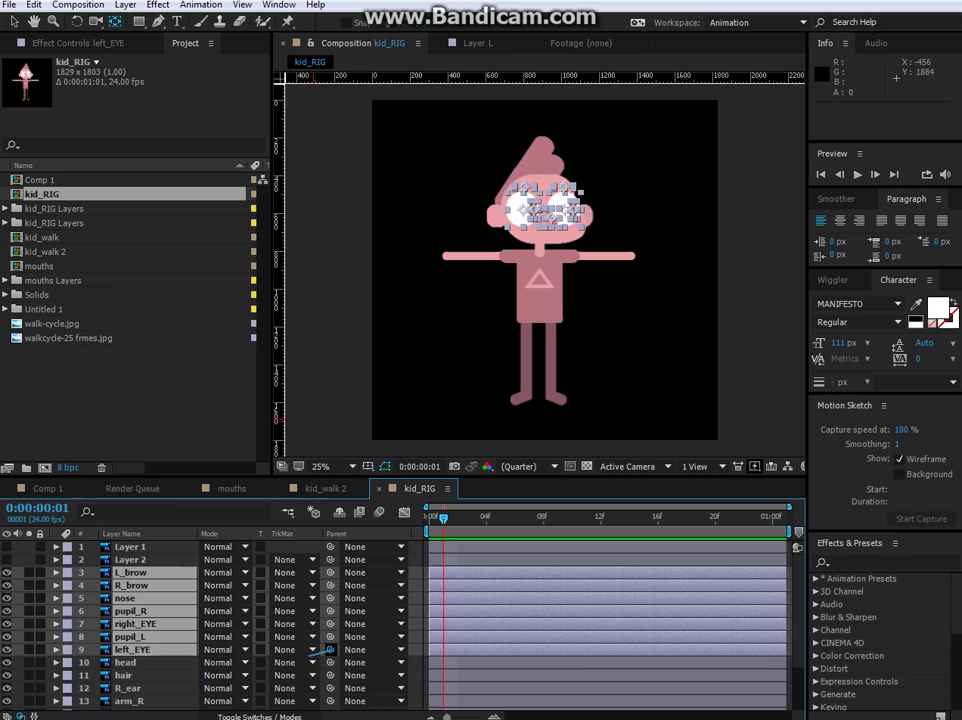
{"action": "left_click_drag", "start_coordinate": [330, 649], "coordinate": [160, 663]}
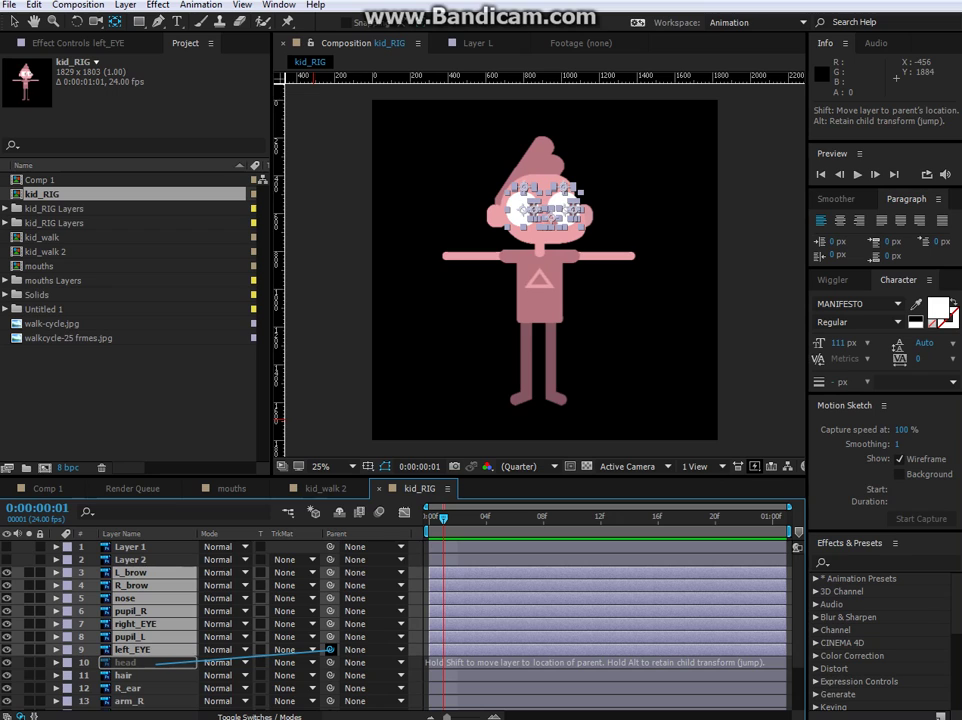
{"action": "left_click_drag", "start_coordinate": [150, 663], "coordinate": [140, 662]}
{"action": "left_click", "coordinate": [140, 662]}
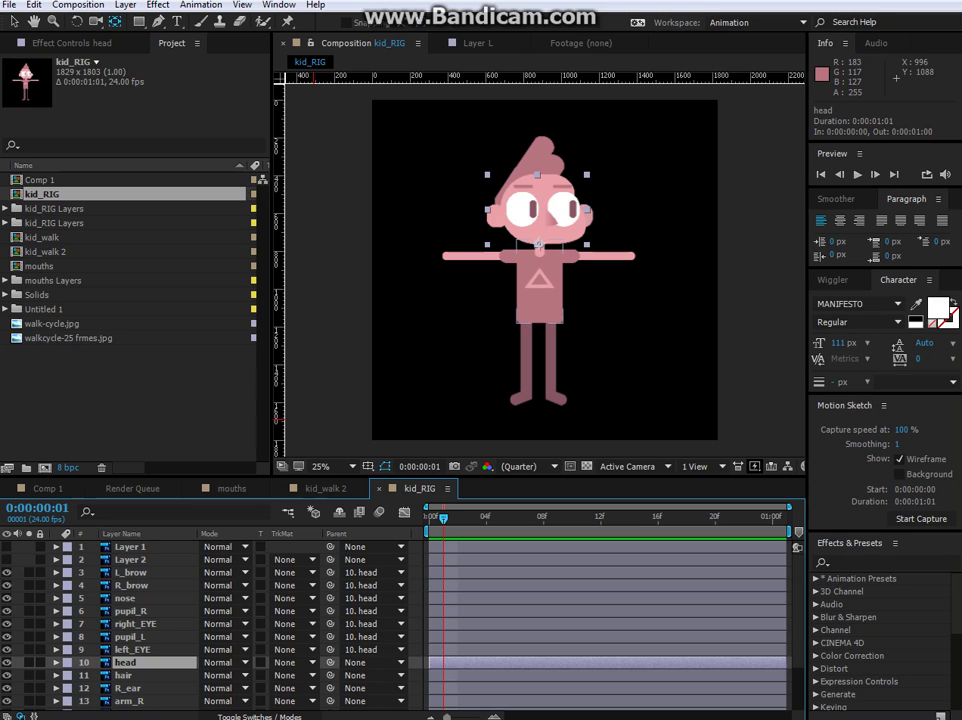
Switch to the kid_walk 2 composition and look up the command for creating a null object.
{"action": "left_click", "coordinate": [560, 305]}
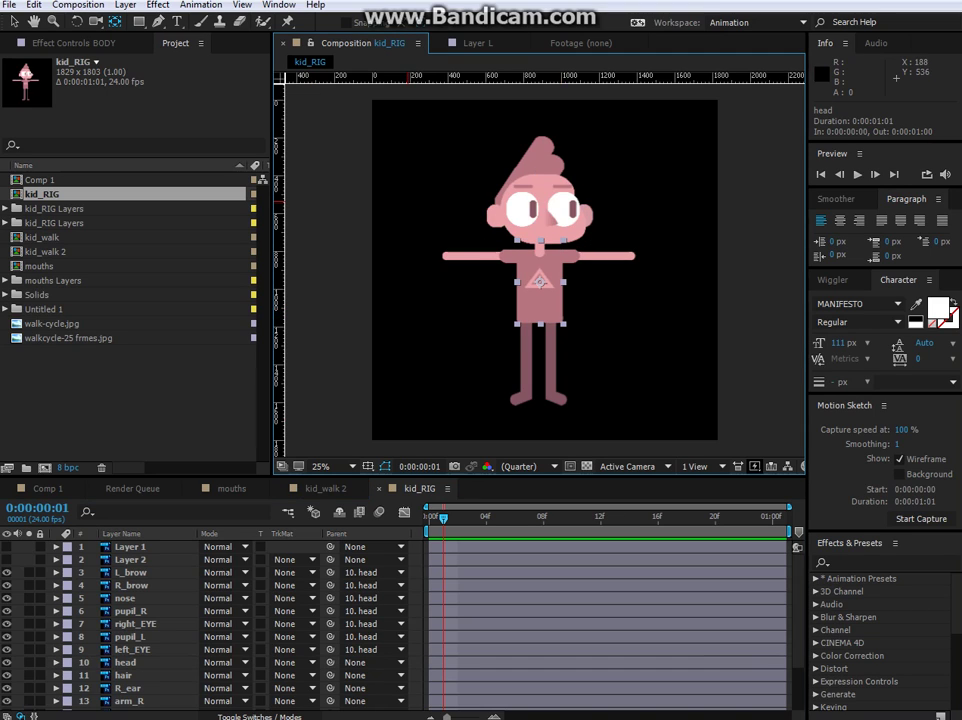
{"action": "left_click", "coordinate": [125, 5]}
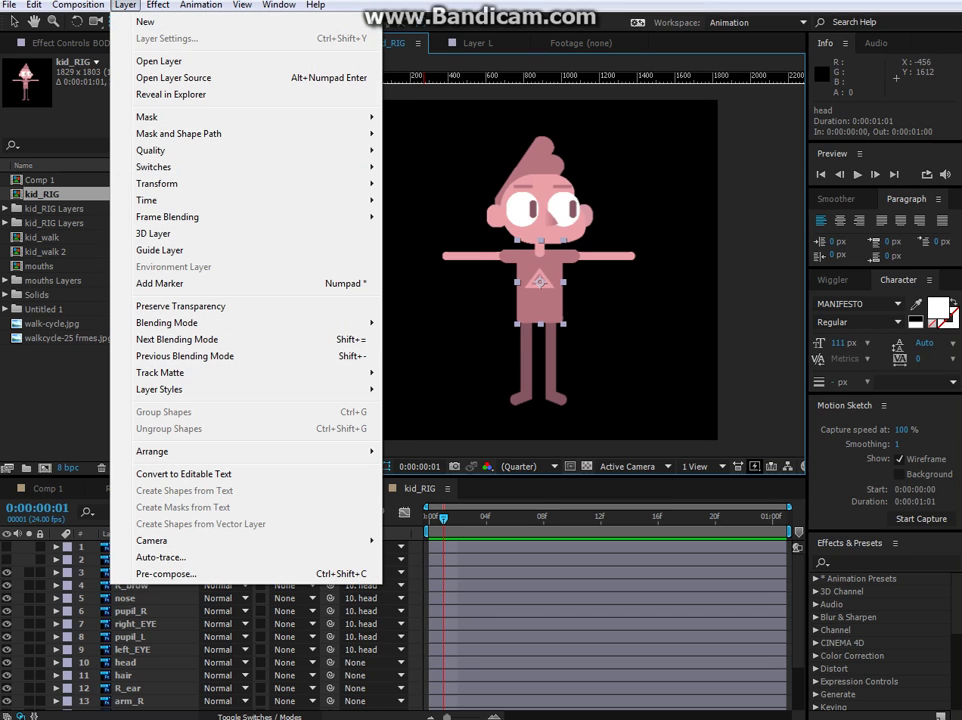
{"action": "left_click", "coordinate": [448, 328]}
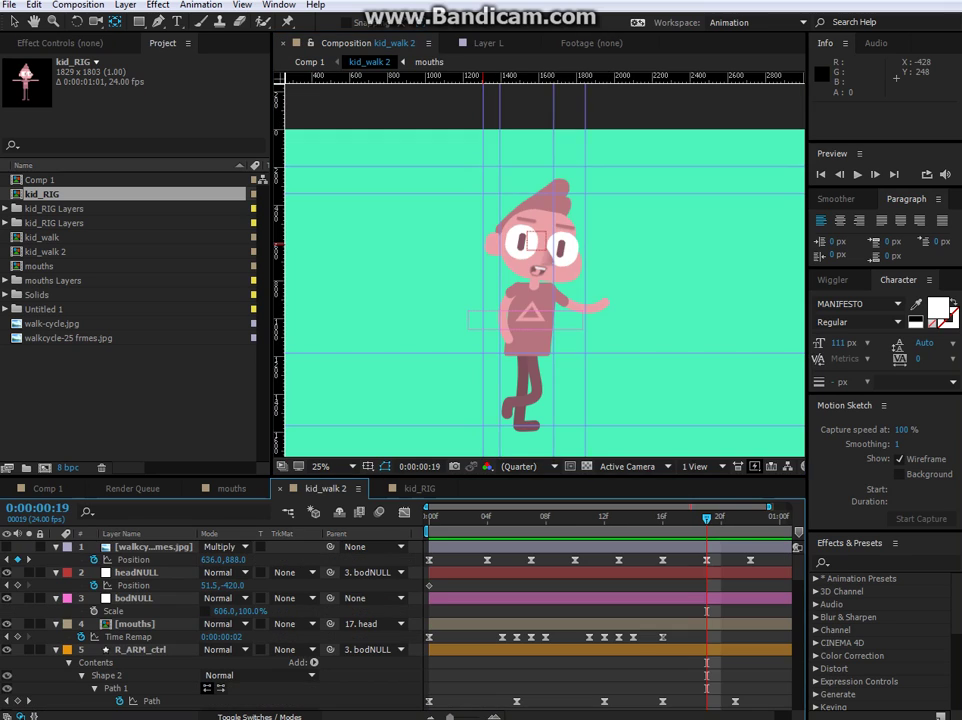
{"action": "left_click", "coordinate": [125, 5]}
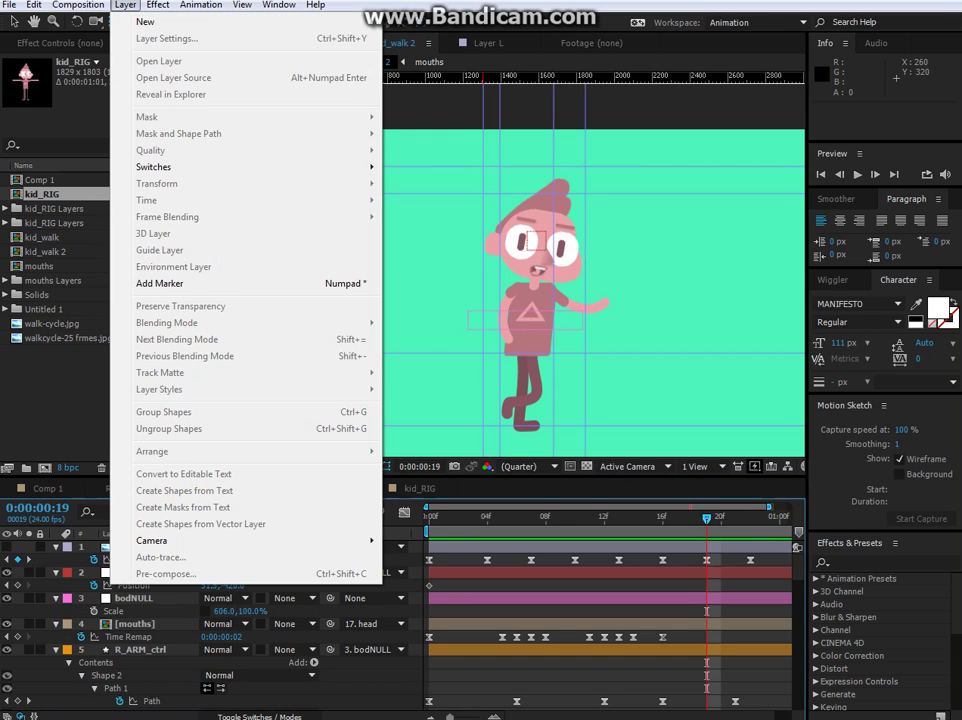
{"action": "mouse_move", "coordinate": [148, 22]}
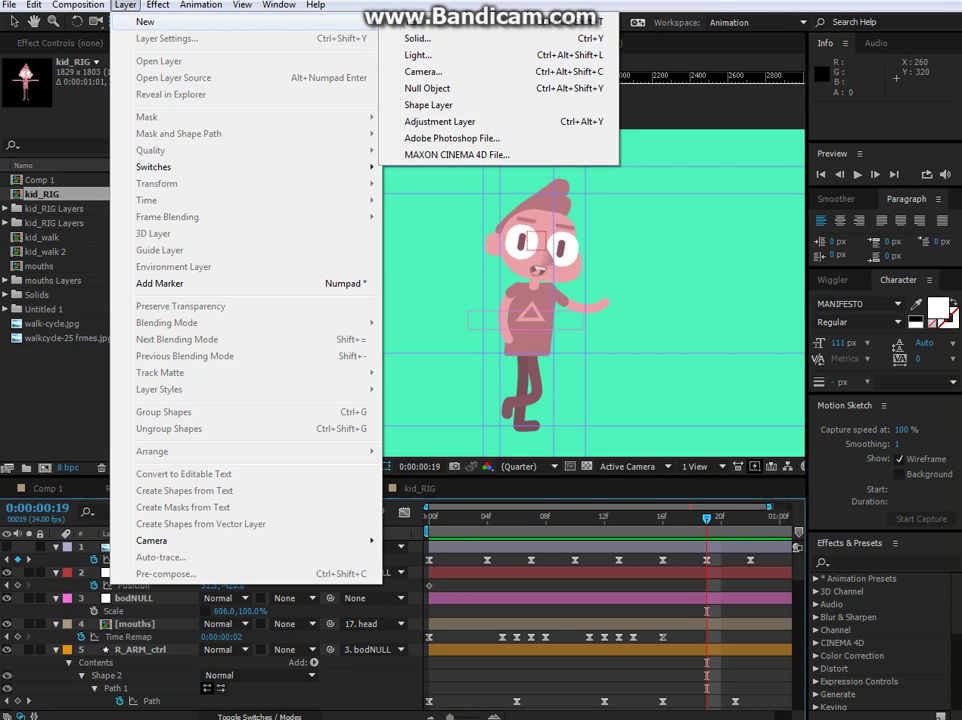
{"action": "key", "text": "Escape"}
Inspect the headNULL and bodNULL controllers, and move bodNULL to position 1242.0, 953.5 to shift the body and head.
{"action": "left_click", "coordinate": [134, 598]}
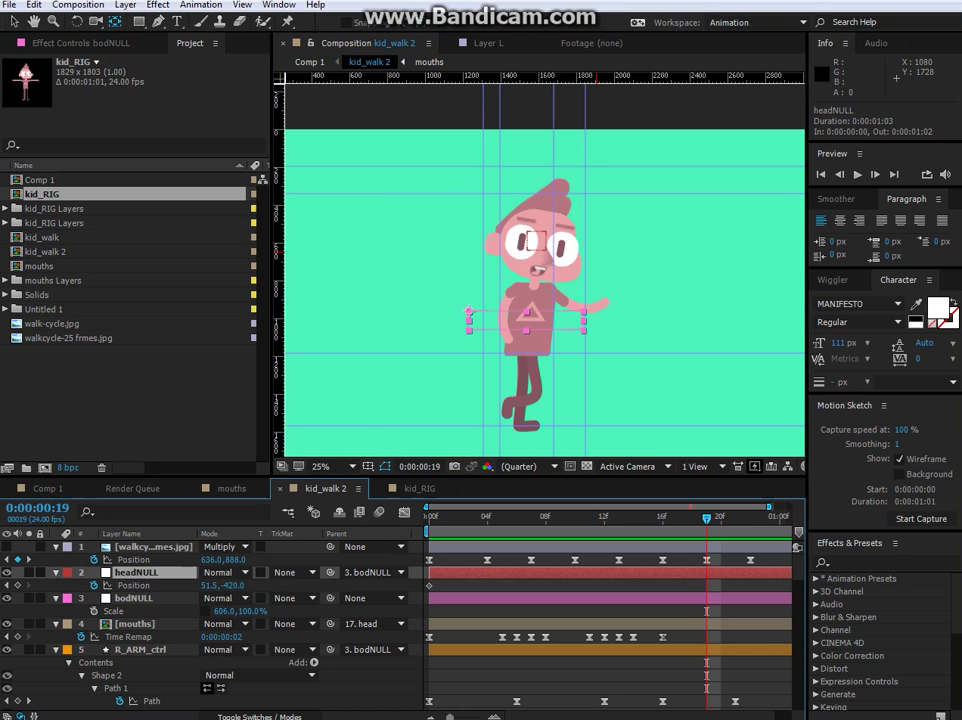
{"action": "left_click", "coordinate": [528, 233]}
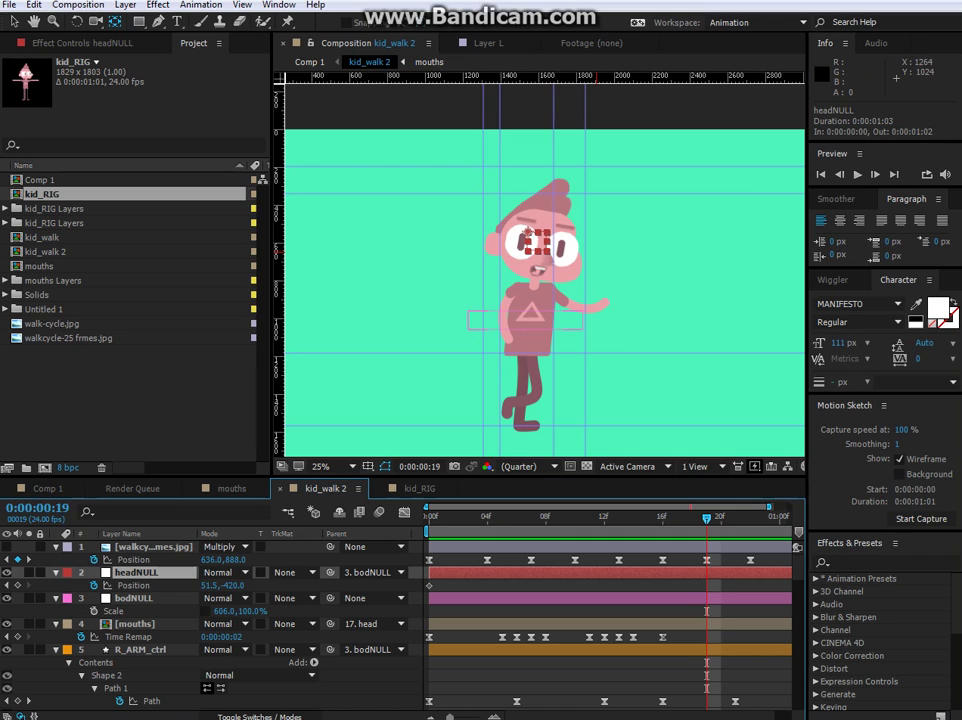
{"action": "left_click", "coordinate": [478, 319]}
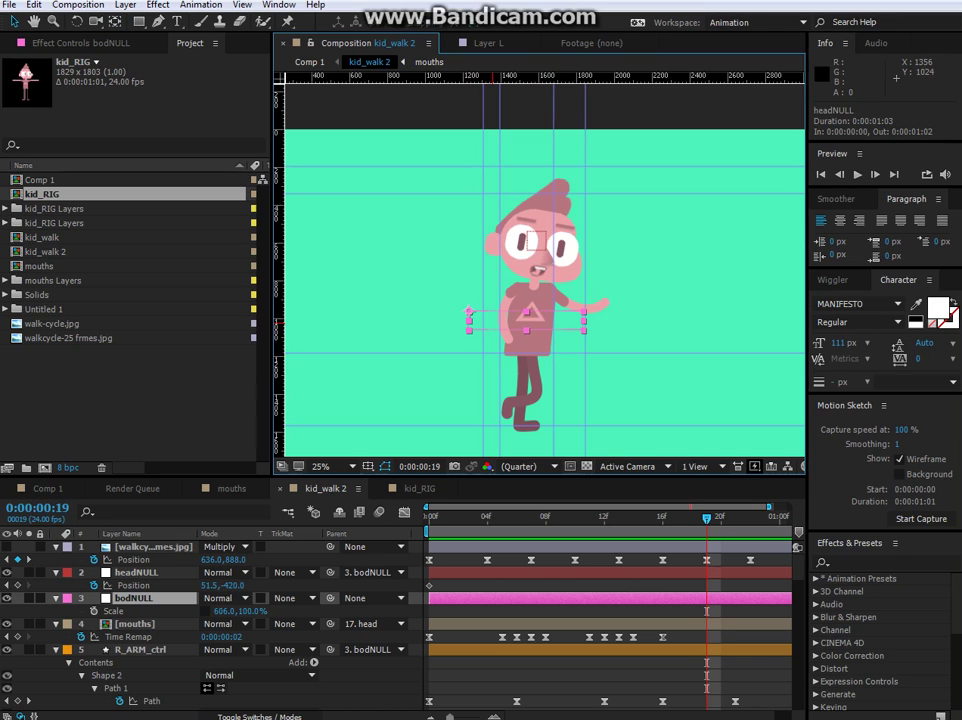
{"action": "left_click_drag", "start_coordinate": [487, 334], "coordinate": [504, 316]}
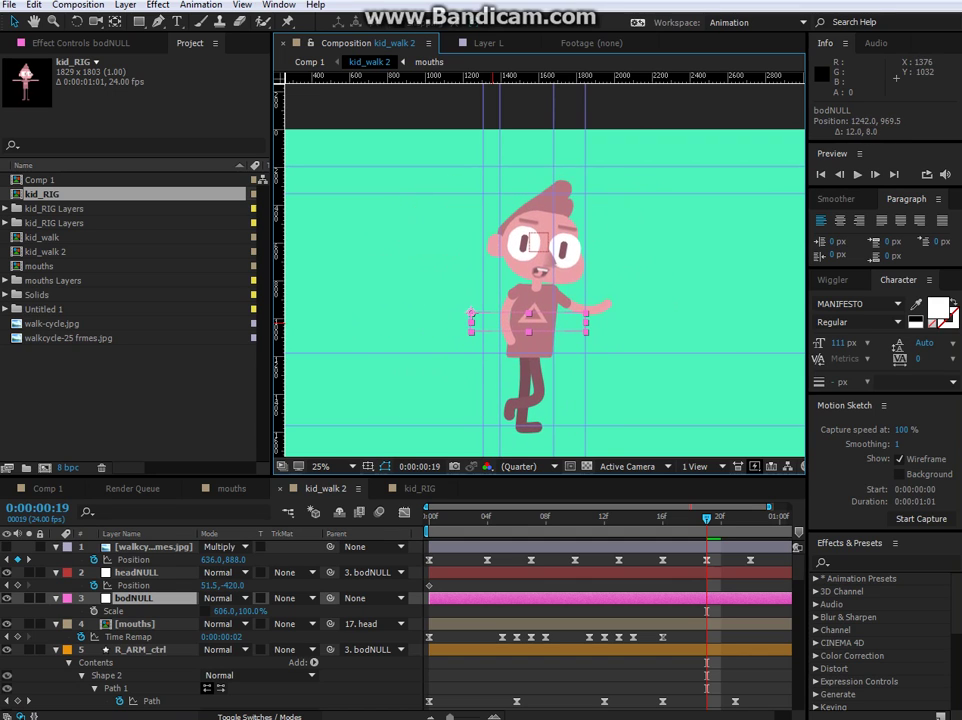
{"action": "left_click_drag", "start_coordinate": [553, 327], "coordinate": [554, 324]}
{"action": "key", "text": "Return"}
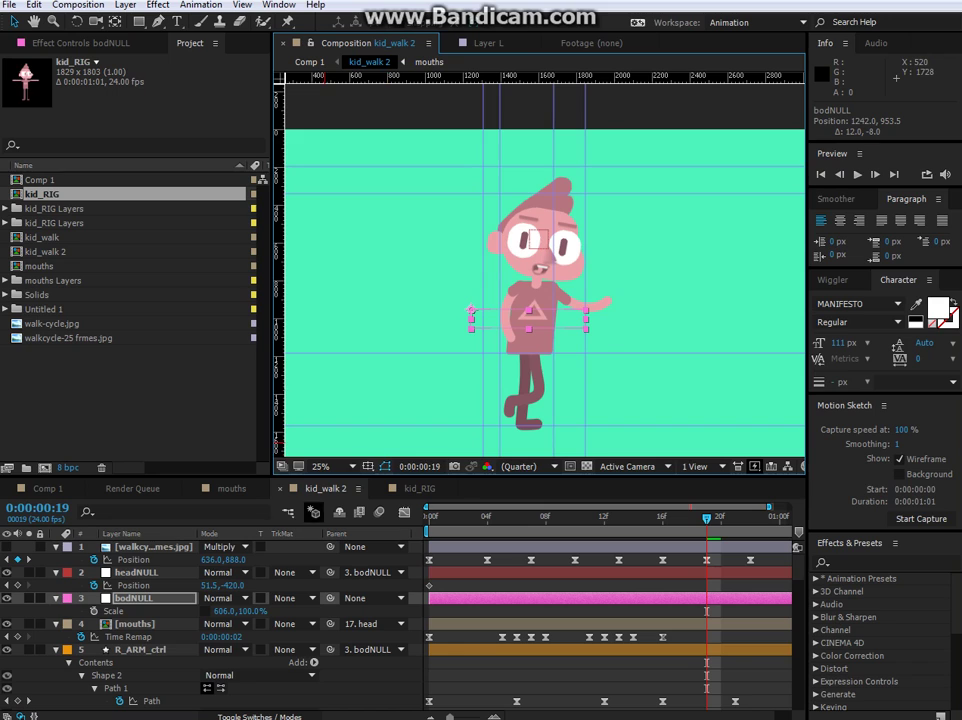
Return to the kid_RIG composition and examine the arm_R layer and both leg layers.
{"action": "left_click", "coordinate": [419, 489]}
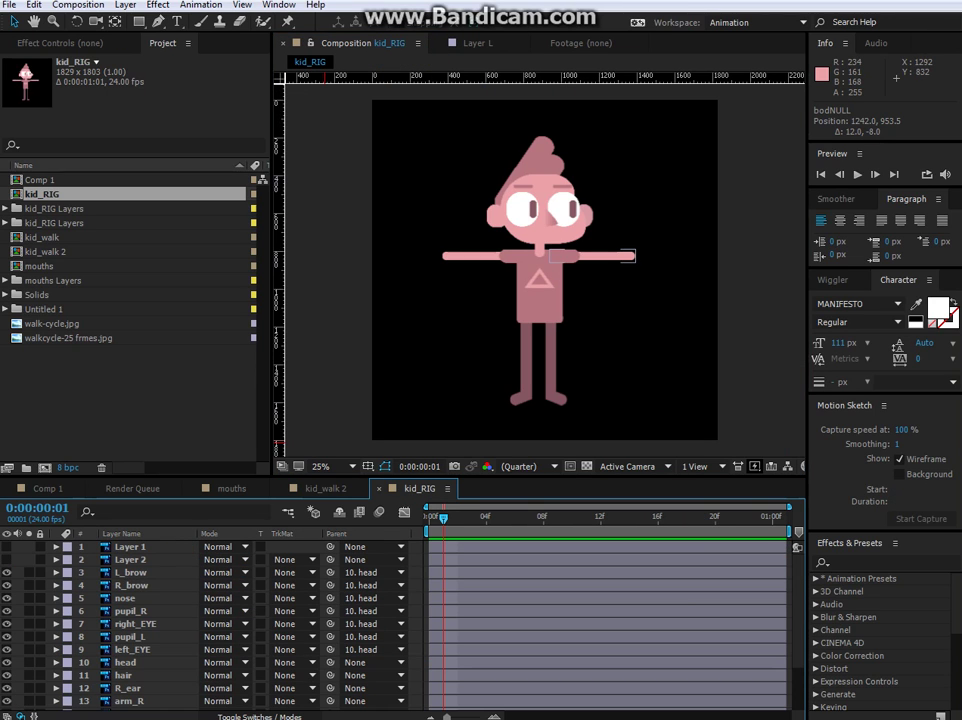
{"action": "left_click", "coordinate": [618, 256]}
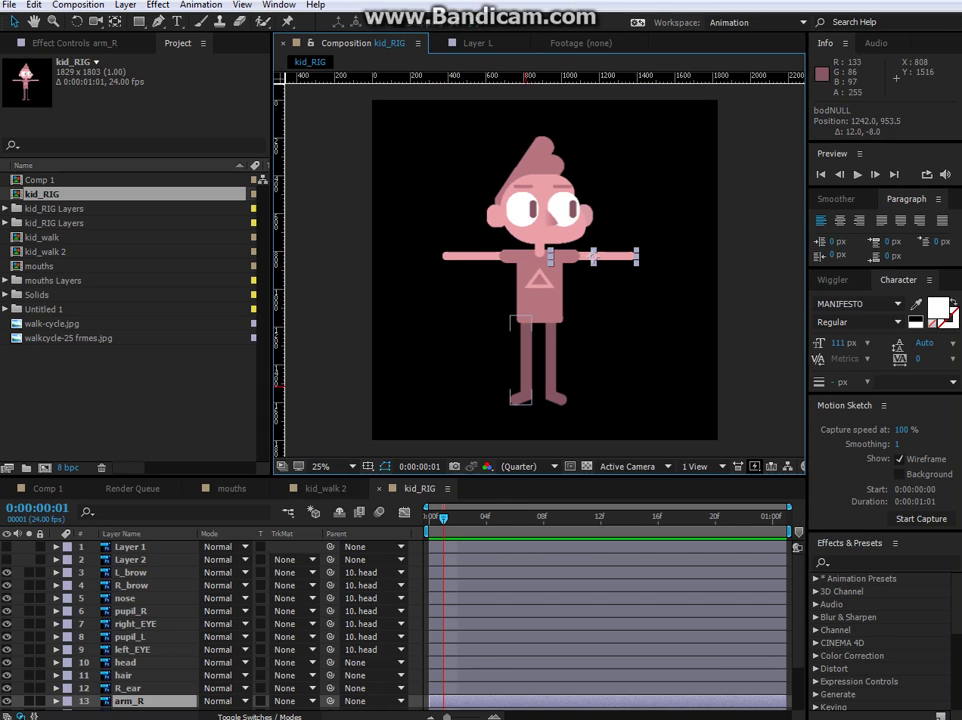
{"action": "left_click", "coordinate": [530, 379]}
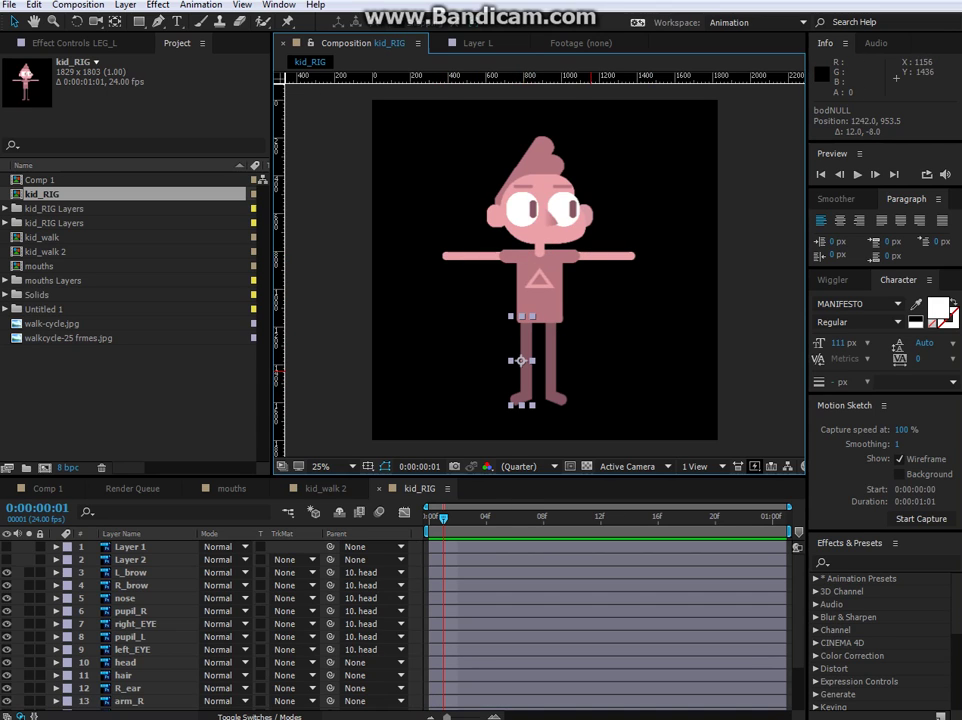
{"action": "left_click", "coordinate": [588, 371]}
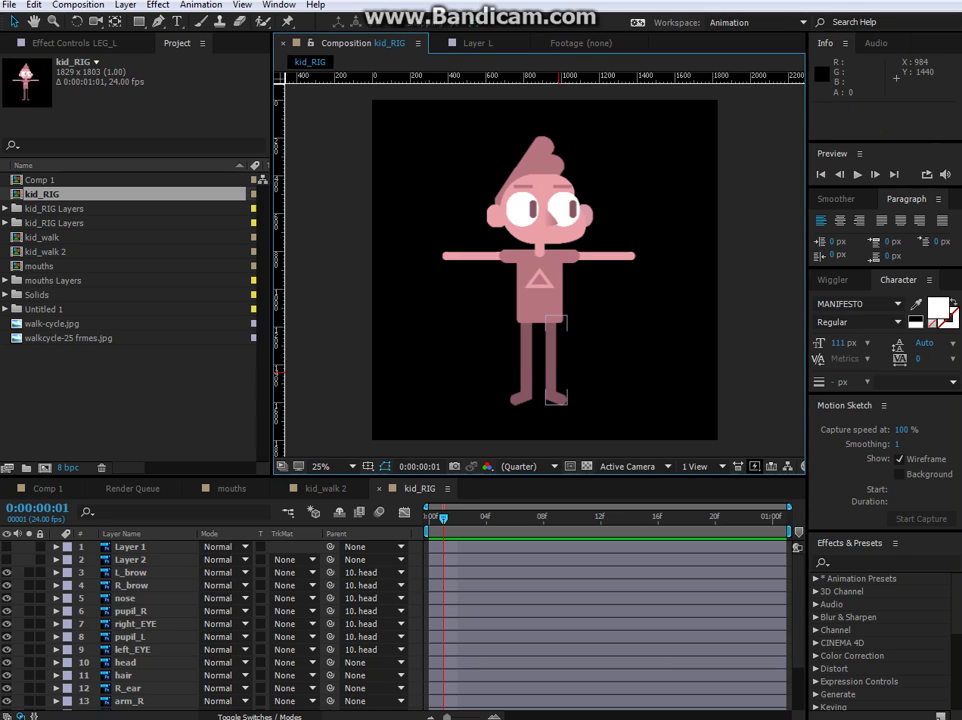
{"action": "left_click", "coordinate": [557, 372]}
{"action": "left_click", "coordinate": [580, 373]}
Play the kid_walk 2 walk cycle from frame 0 and inspect the animated Path property of R_ARM_ctrl.
{"action": "left_click", "coordinate": [326, 489]}
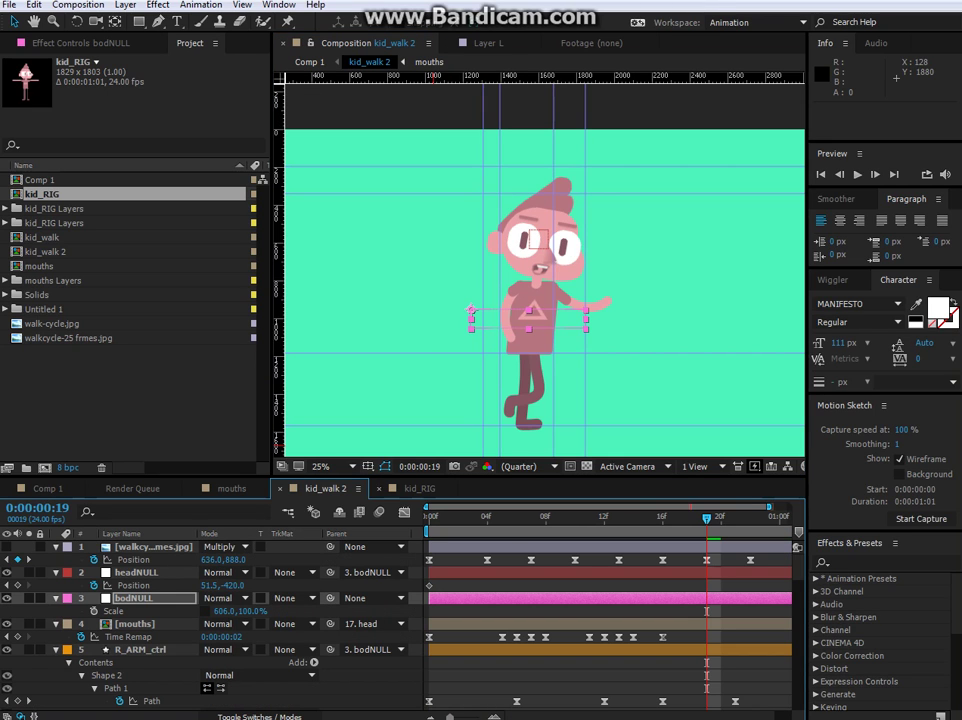
{"action": "key", "text": "space"}
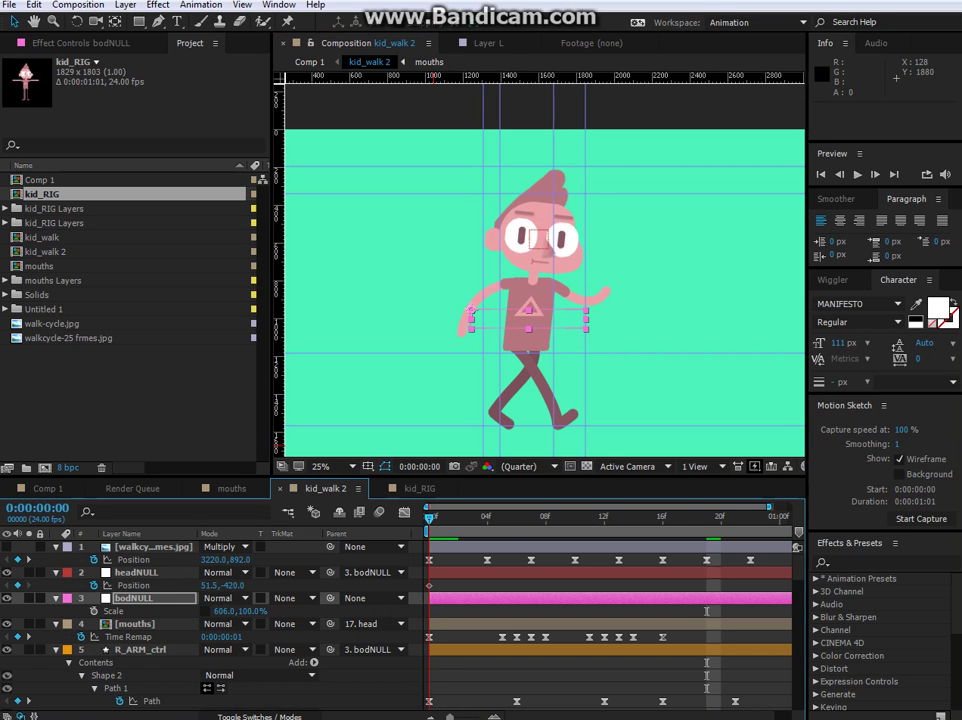
{"action": "key", "text": "Page_Down"}
{"action": "key", "text": "Home"}
{"action": "left_click", "coordinate": [141, 650]}
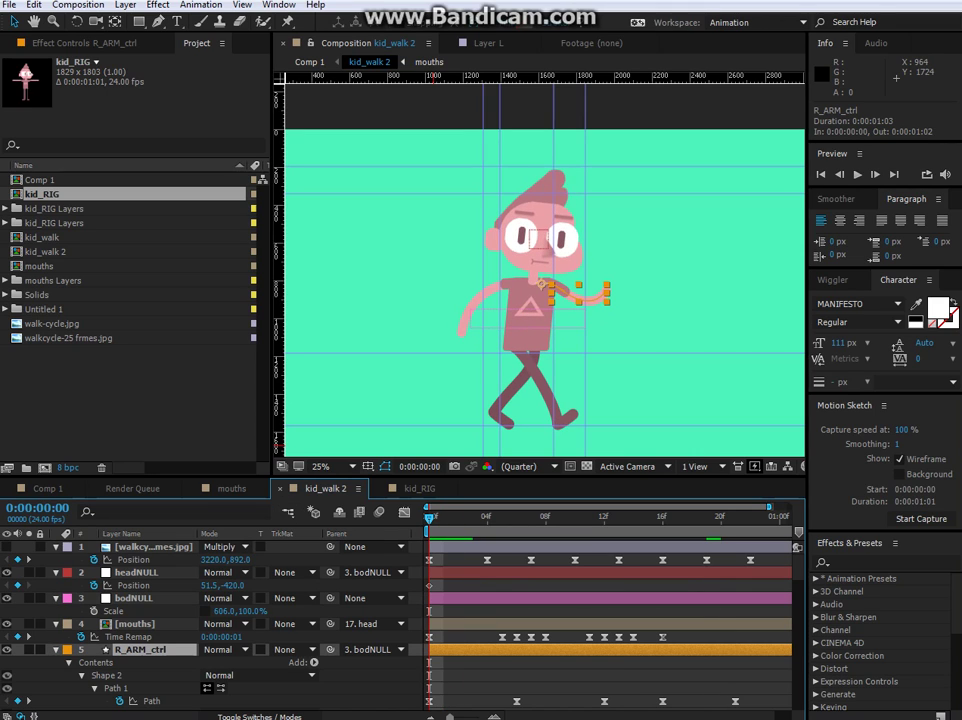
{"action": "left_click", "coordinate": [152, 701]}
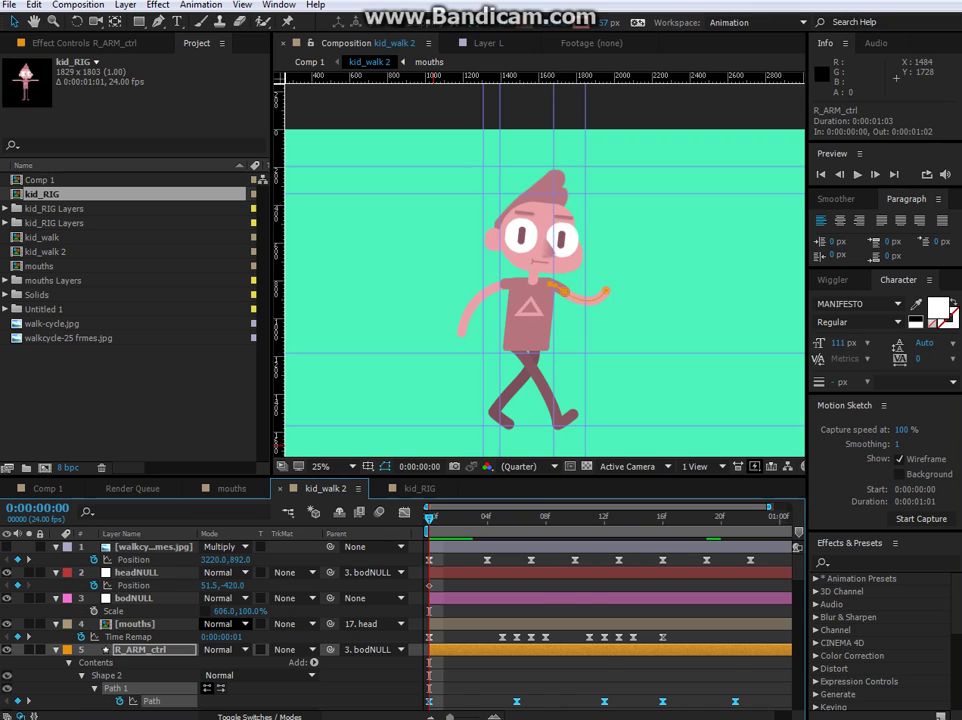
{"action": "scroll", "coordinate": [225, 624], "scroll_direction": "down", "scroll_amount": 1}
In the kid_RIG composition, draw a straight two-point Pen path along arm_R, from the shoulder to the hand.
{"action": "left_click", "coordinate": [419, 489]}
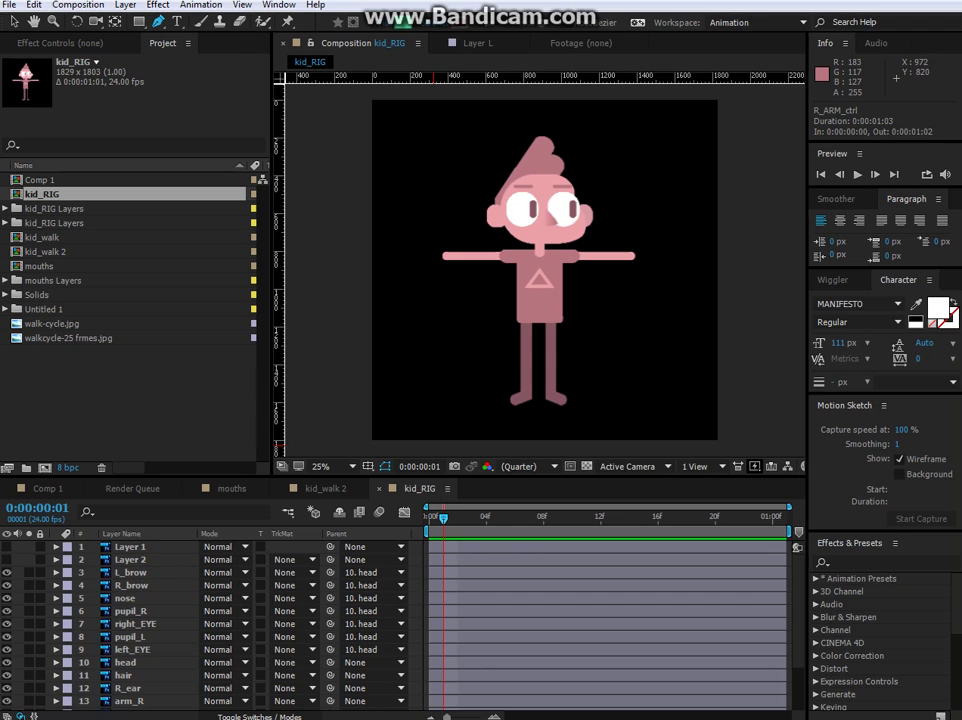
{"action": "left_click", "coordinate": [555, 254]}
{"action": "key", "text": "ctrl+z"}
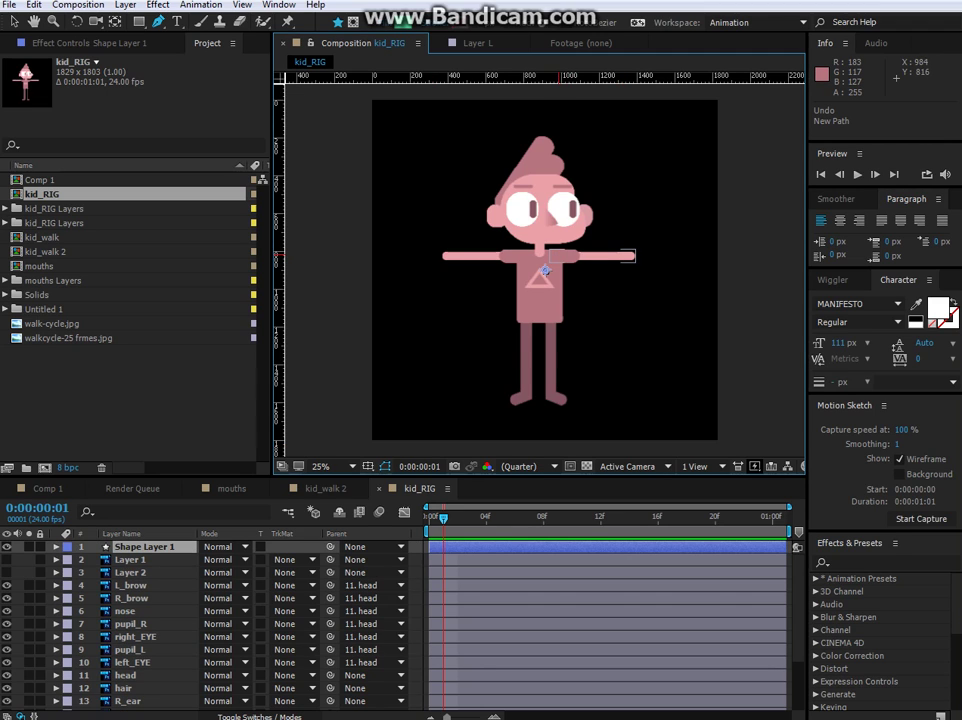
{"action": "left_click", "coordinate": [552, 254]}
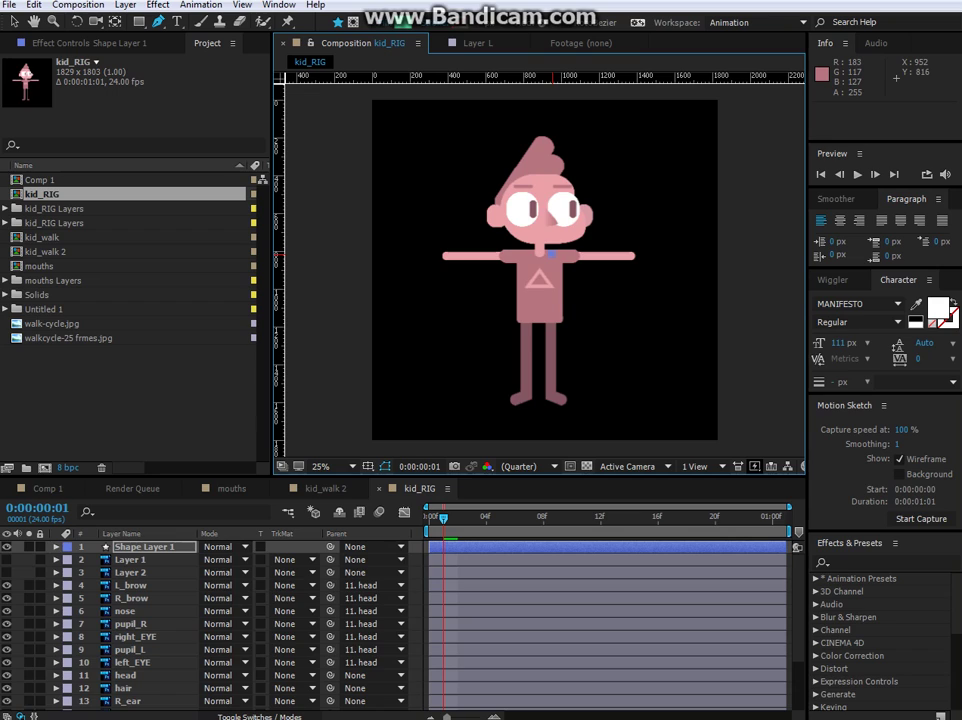
{"action": "left_click_drag", "start_coordinate": [560, 254], "coordinate": [567, 254]}
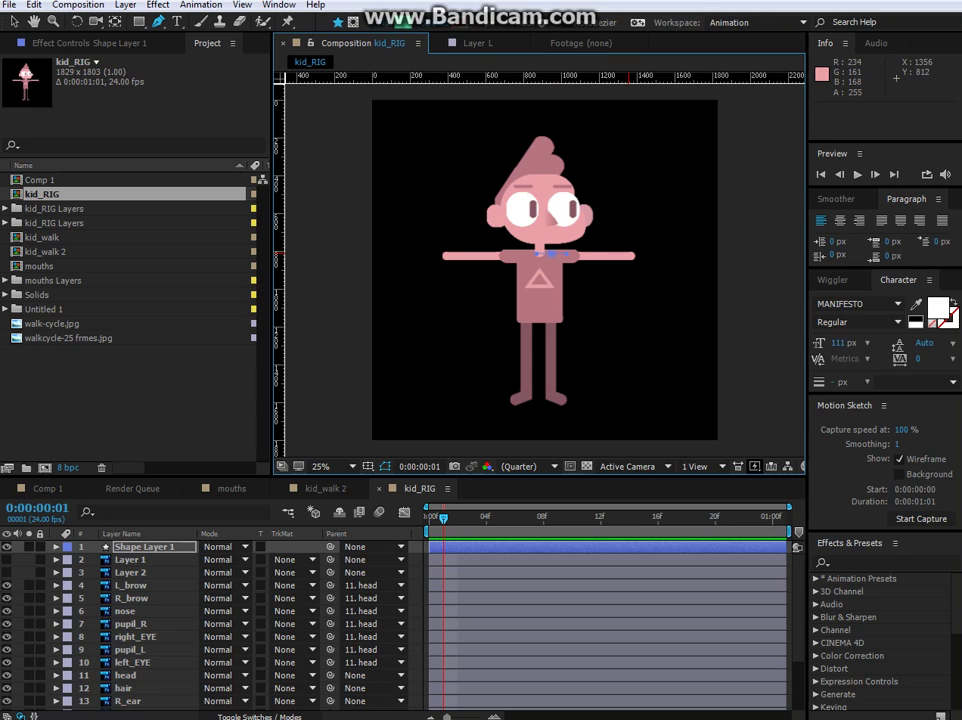
{"action": "left_click_drag", "start_coordinate": [631, 253], "coordinate": [649, 253]}
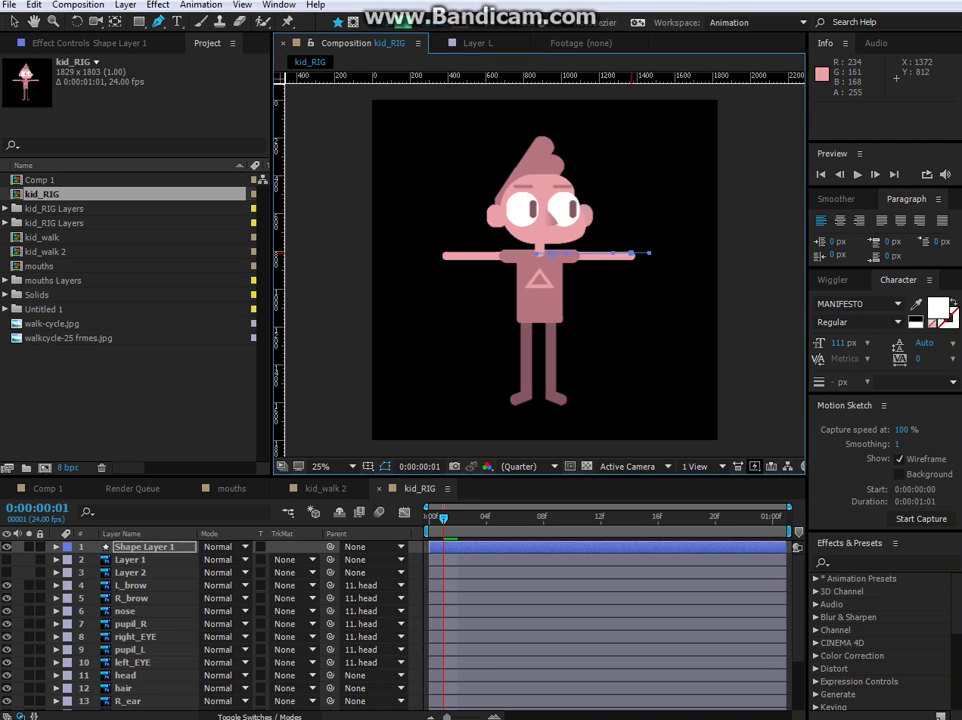
Keyframe the Path of Shape Layer 1 at frame 0 and lower its hand-end point to position 307.0, 298.0.
{"action": "left_click", "coordinate": [145, 547]}
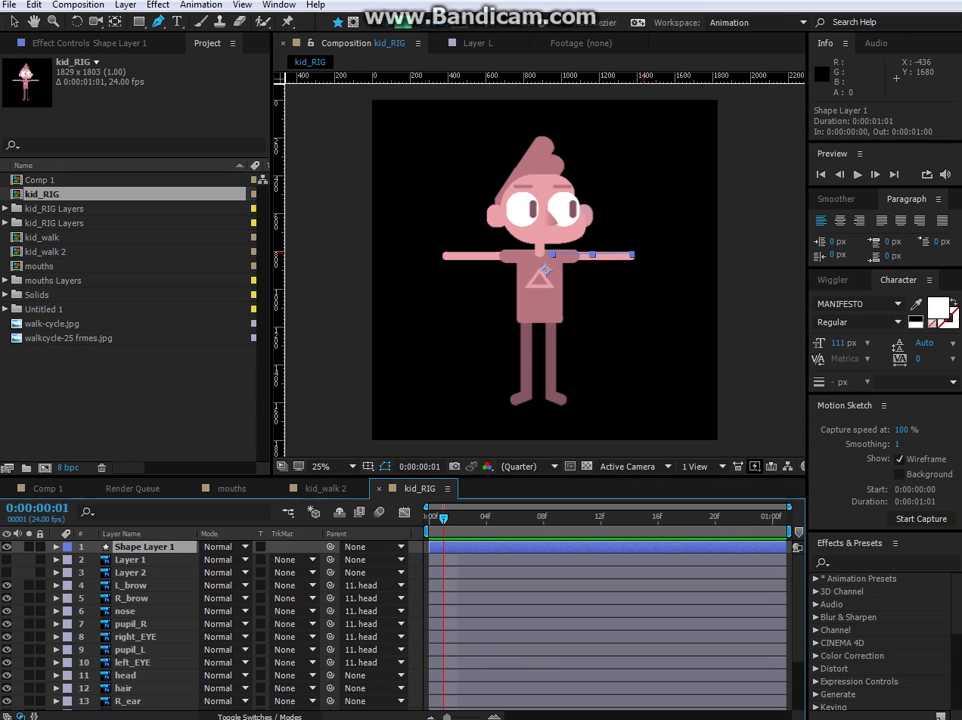
{"action": "key", "text": "u"}
{"action": "key", "text": "u"}
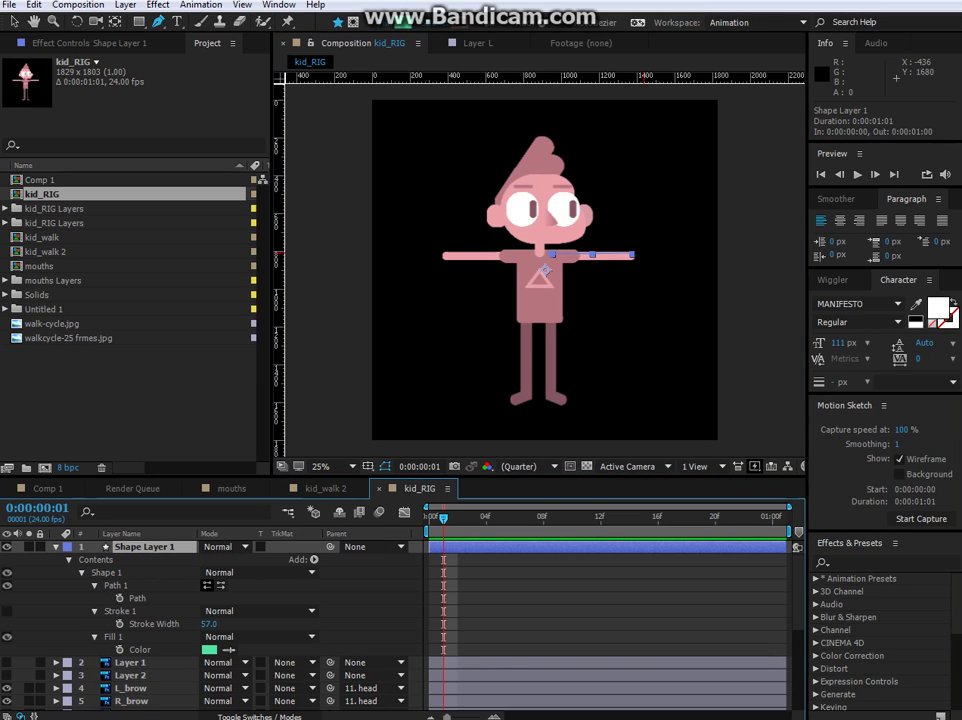
{"action": "left_click", "coordinate": [137, 598]}
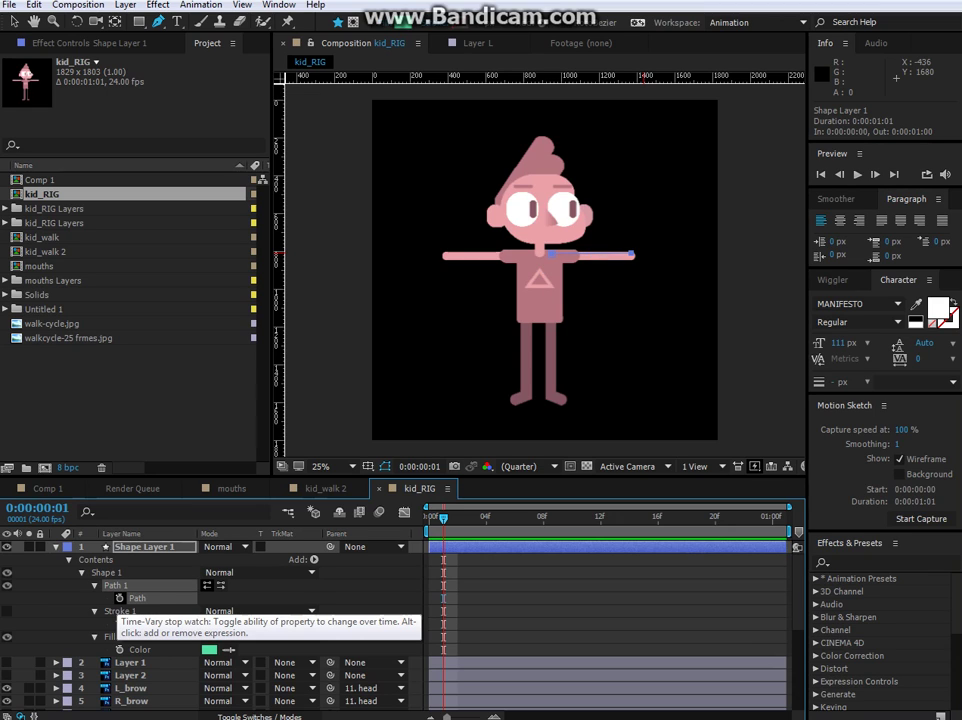
{"action": "left_click", "coordinate": [120, 598]}
{"action": "key", "text": "alt+Left"}
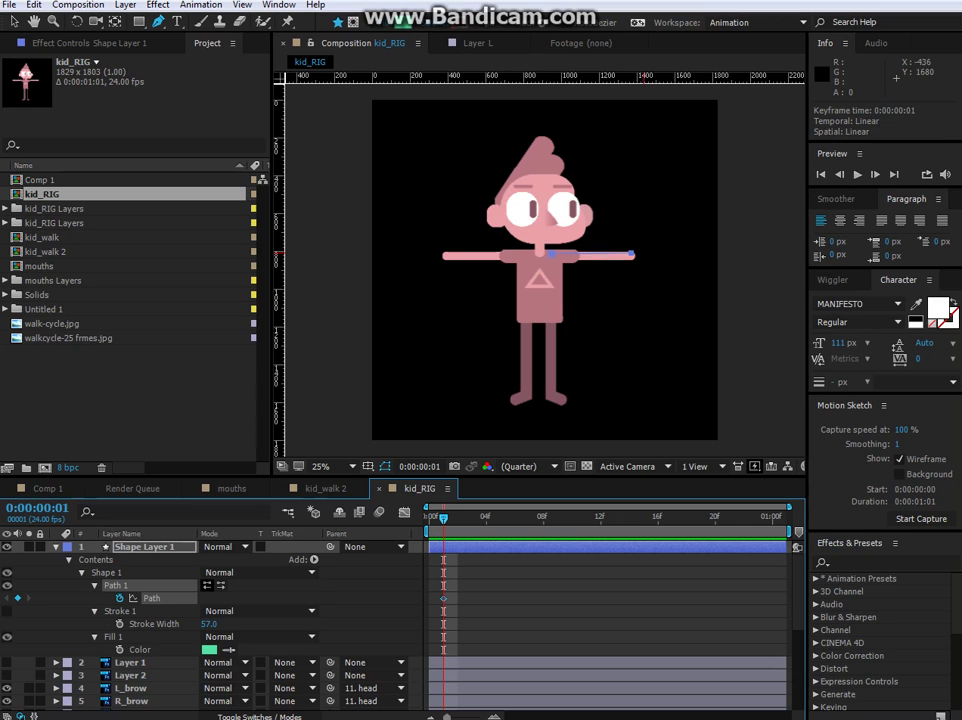
{"action": "key", "text": "Page_Up"}
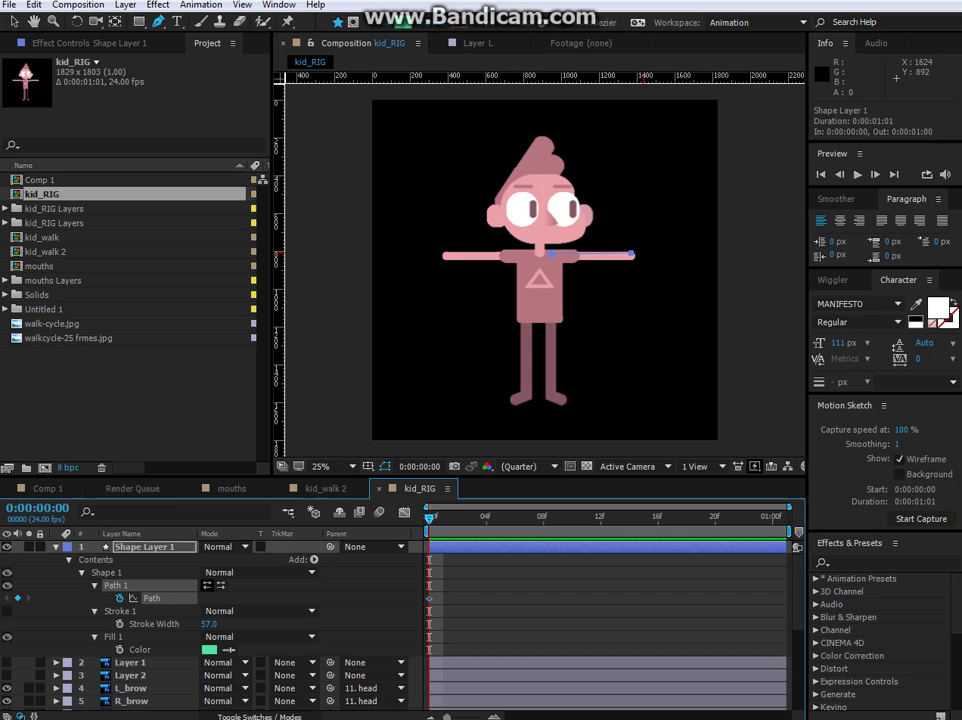
{"action": "left_click", "coordinate": [632, 253], "text": "alt"}
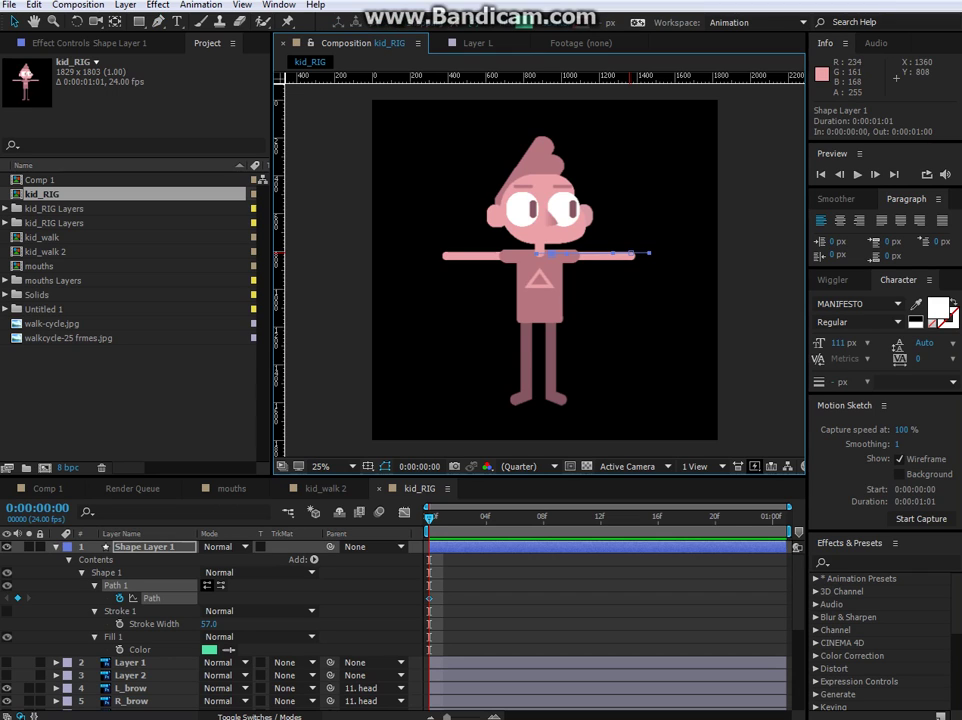
{"action": "left_click_drag", "start_coordinate": [630, 252], "coordinate": [604, 325]}
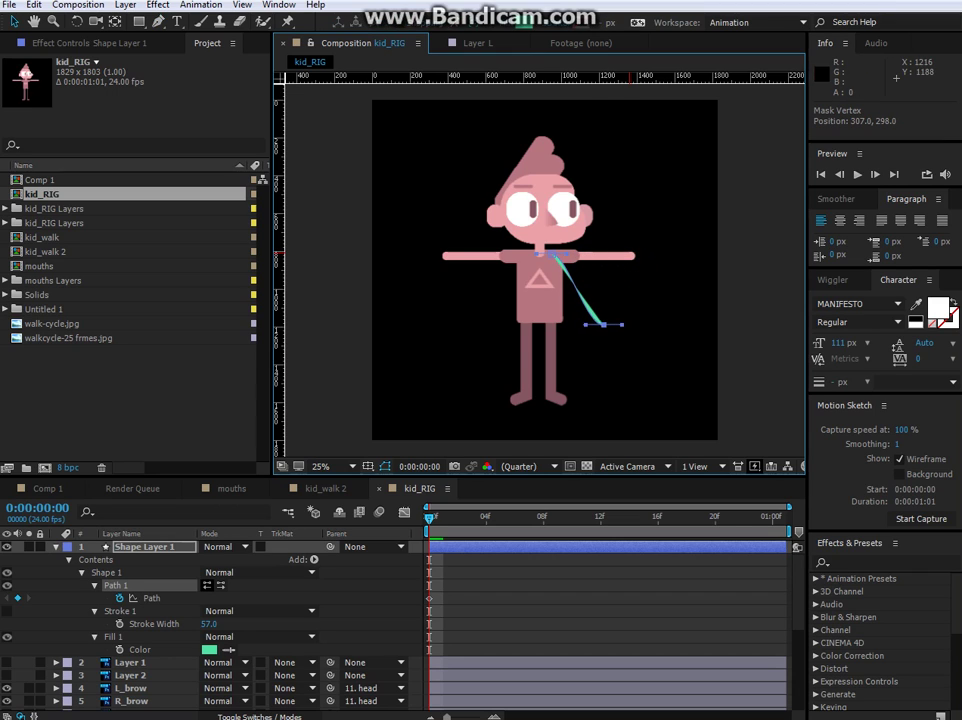
Set the arm shape's fill to None and its stroke to a solid color.
{"action": "left_click", "coordinate": [501, 22]}
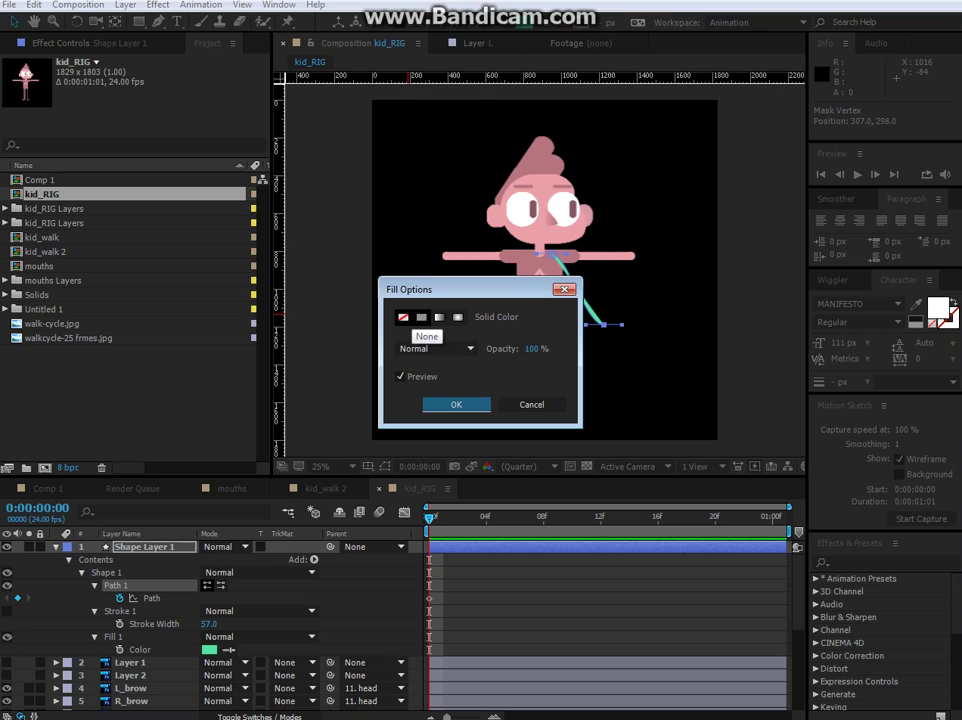
{"action": "left_click", "coordinate": [403, 317]}
{"action": "left_click", "coordinate": [456, 404]}
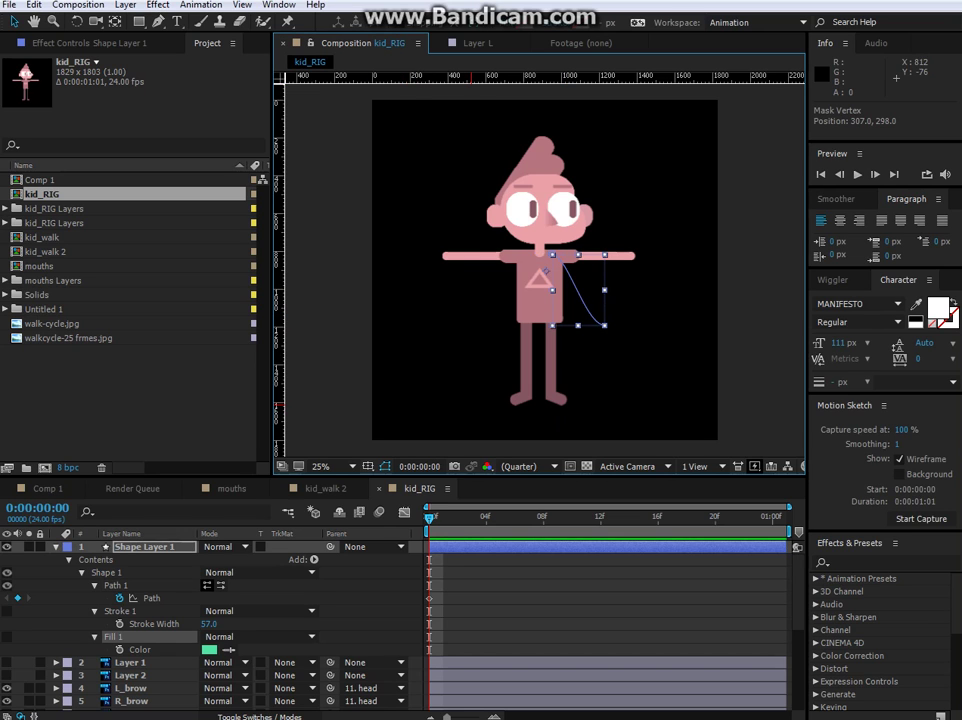
{"action": "left_click", "coordinate": [549, 22]}
{"action": "left_click", "coordinate": [421, 317]}
{"action": "key", "text": "Return"}
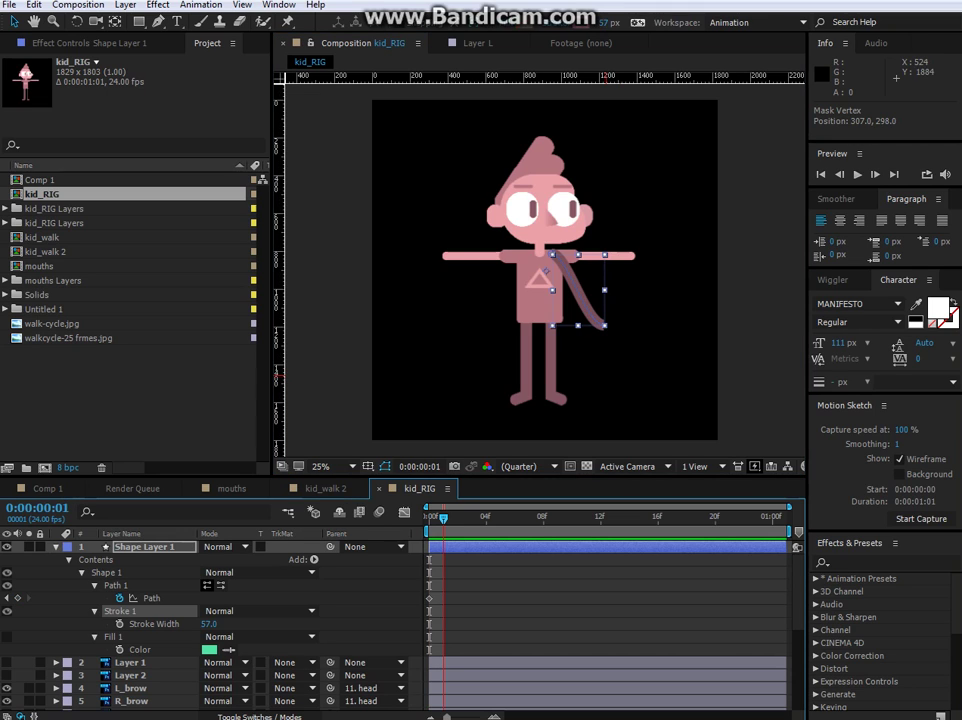
At frame 1, raise the arm path's hand end to position 352.0, 204.0 and move that keyframe to frame 4.
{"action": "key", "text": "Page_Down"}
{"action": "left_click", "coordinate": [151, 598]}
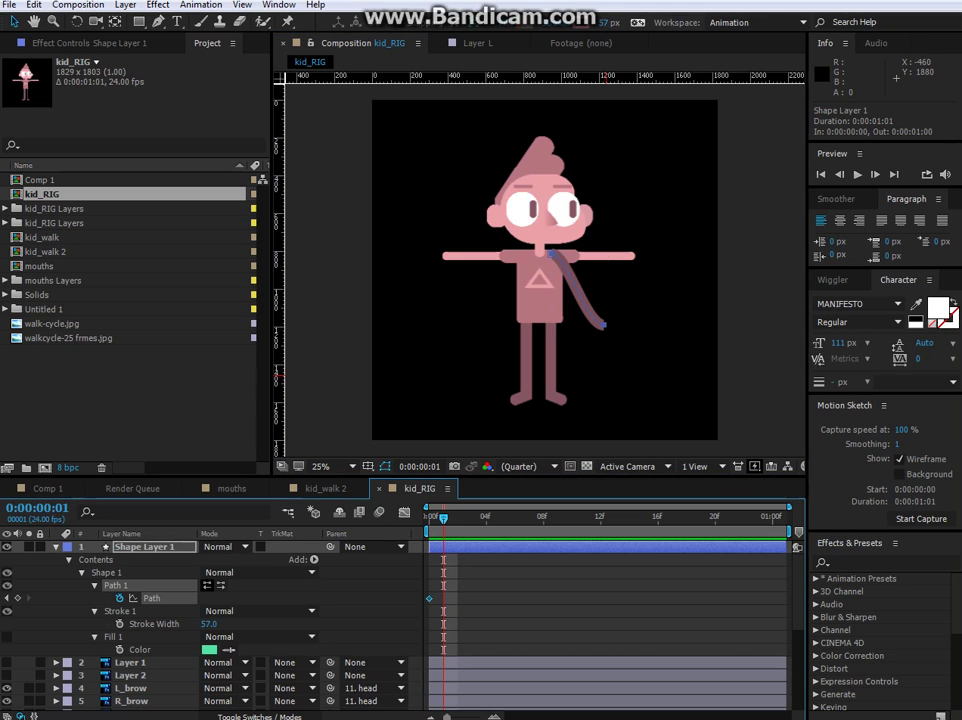
{"action": "left_click_drag", "start_coordinate": [604, 325], "coordinate": [594, 236]}
{"action": "key", "text": "Page_Up"}
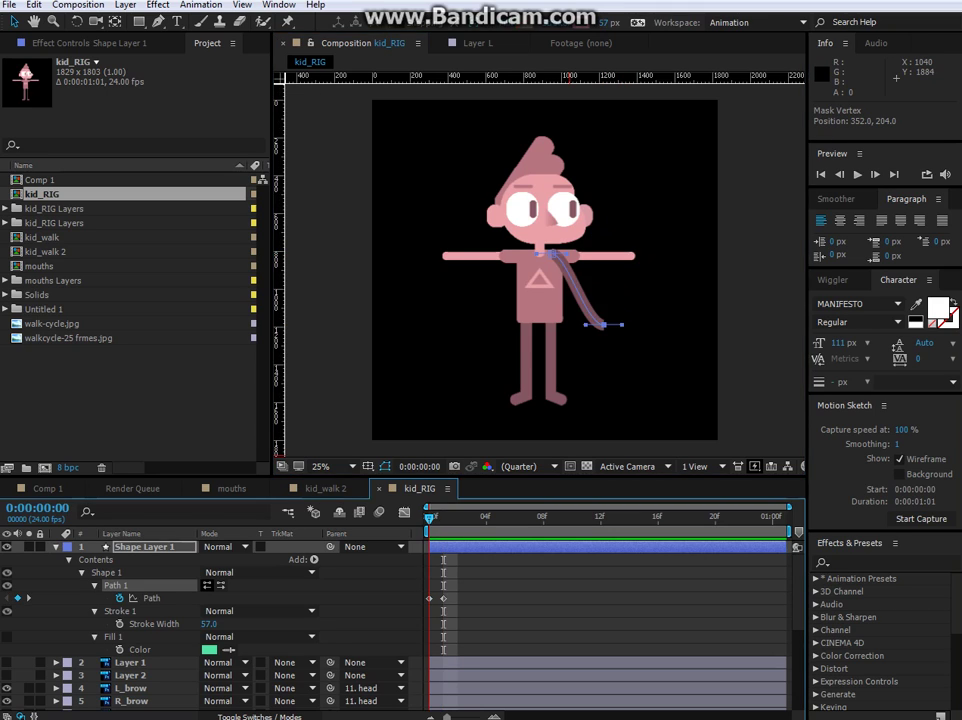
{"action": "key", "text": "Page_Down"}
{"action": "key", "text": "Page_Up"}
{"action": "left_click_drag", "start_coordinate": [443, 598], "coordinate": [486, 598]}
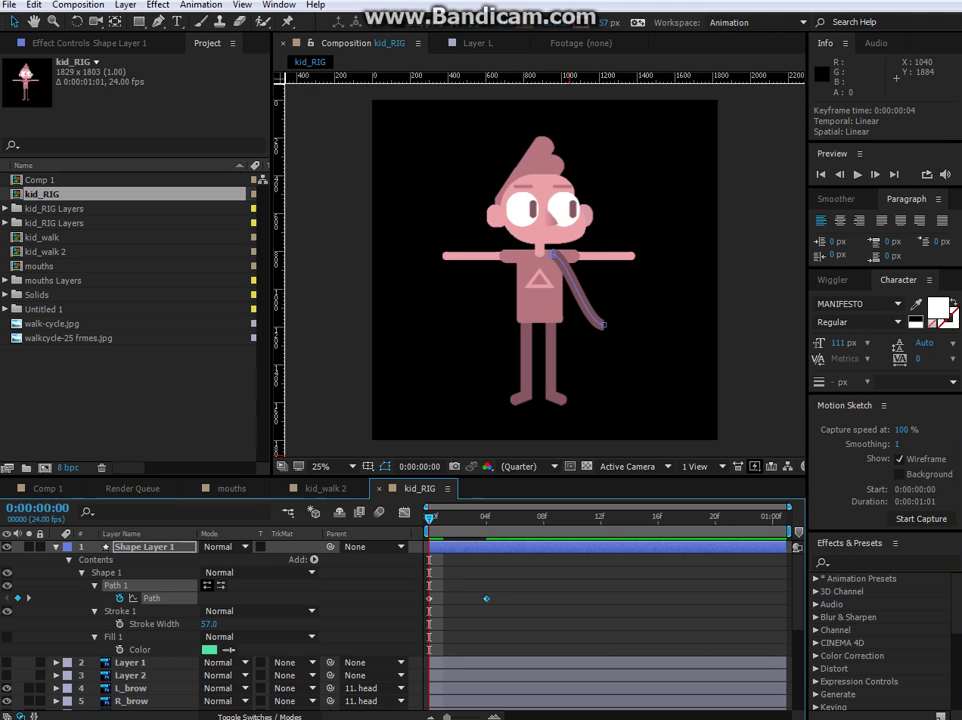
Preview the arm path animation and step back and forth between frames 0 and 4 to examine the swing.
{"action": "key", "text": "space"}
{"action": "key", "text": "space"}
{"action": "key", "text": "Page_Down"}
{"action": "key", "text": "Page_Down"}
{"action": "key", "text": "Page_Down"}
{"action": "key", "text": "Page_Down"}
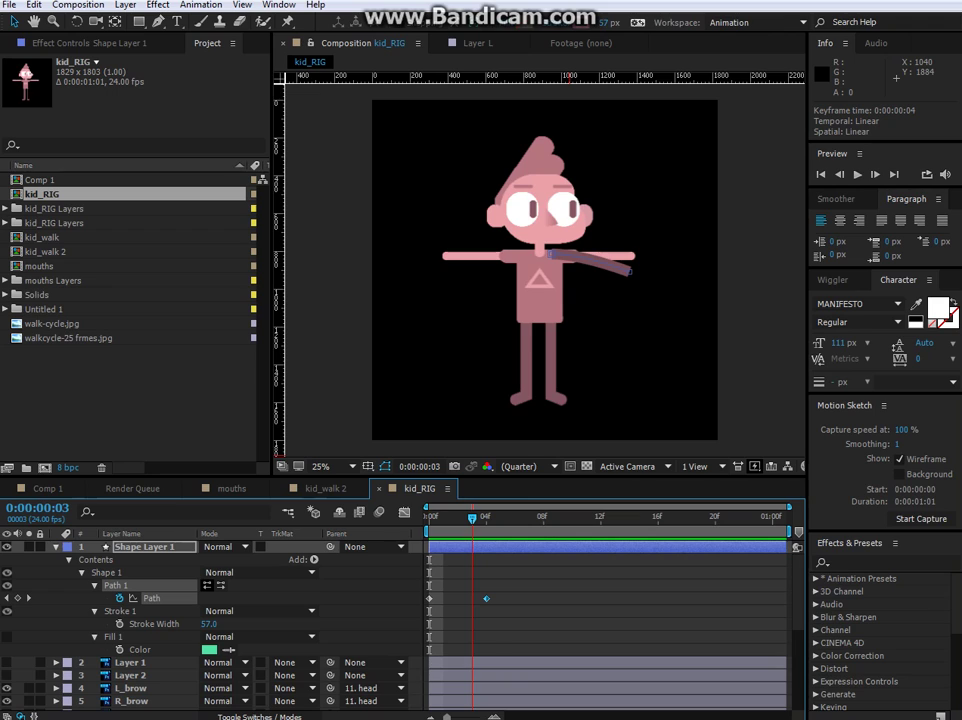
{"action": "key", "text": "Page_Up"}
{"action": "key", "text": "Page_Up"}
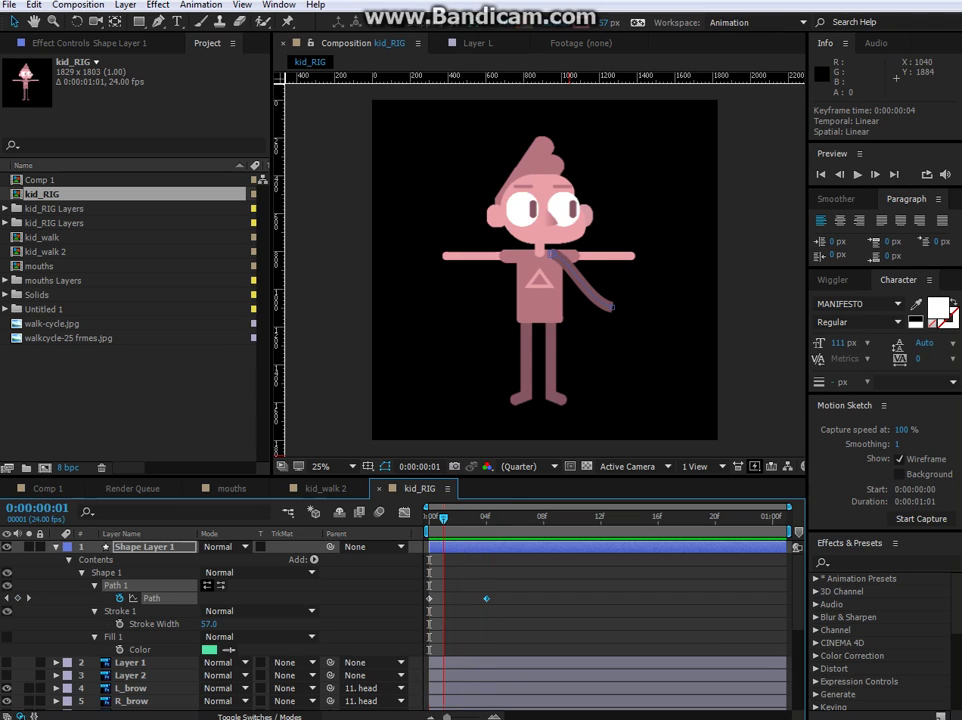
{"action": "key", "text": "Page_Up"}
{"action": "key", "text": "Page_Up"}
{"action": "key", "text": "Page_Down"}
{"action": "key", "text": "Page_Down"}
{"action": "key", "text": "Page_Down"}
{"action": "key", "text": "Page_Down"}
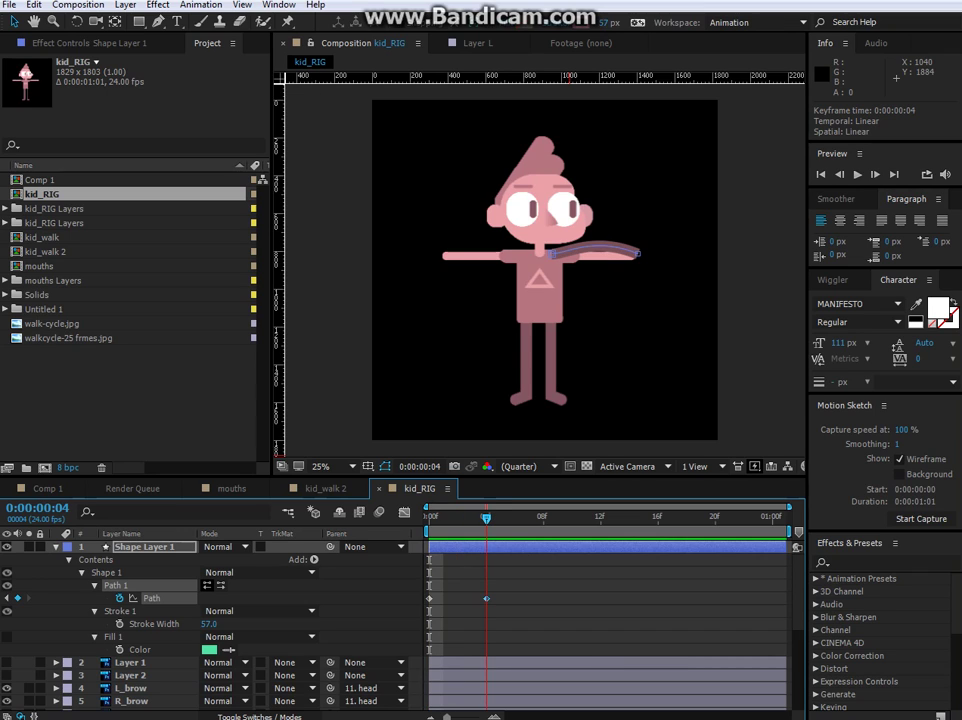
{"action": "key", "text": "Page_Up"}
{"action": "key", "text": "Page_Up"}
{"action": "key", "text": "Page_Up"}
{"action": "key", "text": "Page_Up"}
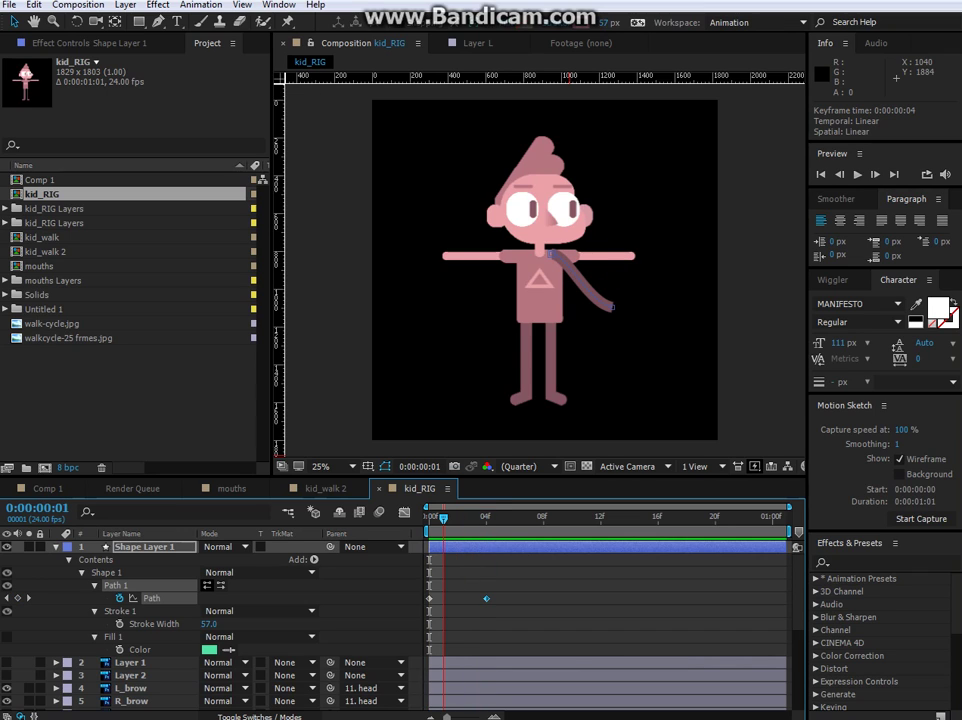
{"action": "key", "text": "Page_Down"}
{"action": "key", "text": "Page_Down"}
{"action": "key", "text": "Page_Down"}
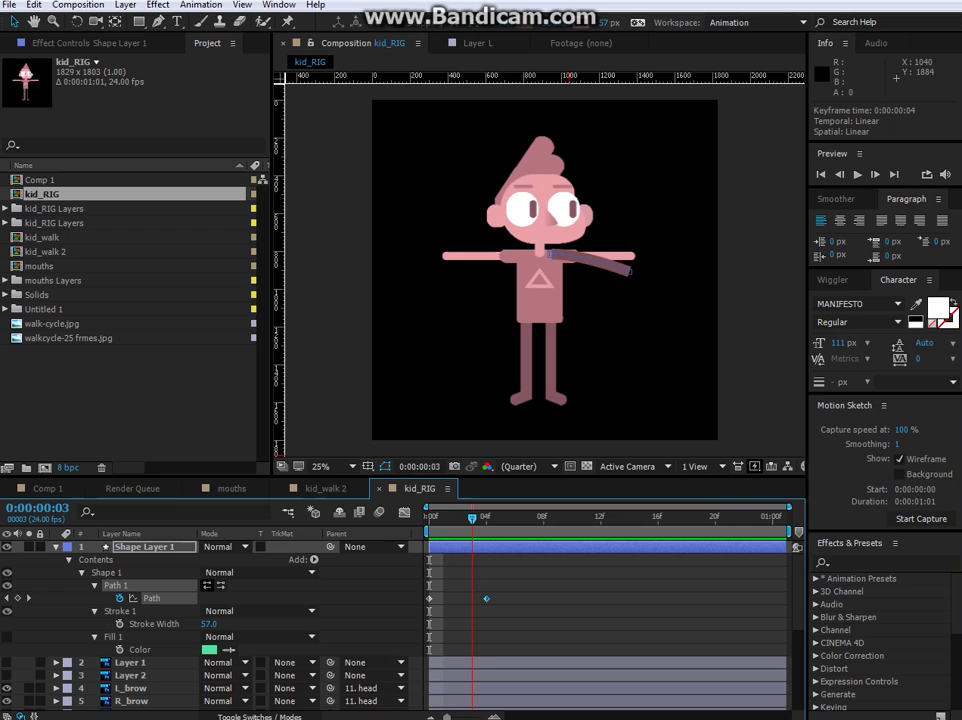
{"action": "key", "text": "Page_Down"}
{"action": "key", "text": "Page_Up"}
{"action": "key", "text": "Page_Up"}
{"action": "key", "text": "Page_Up"}
{"action": "key", "text": "Page_Up"}
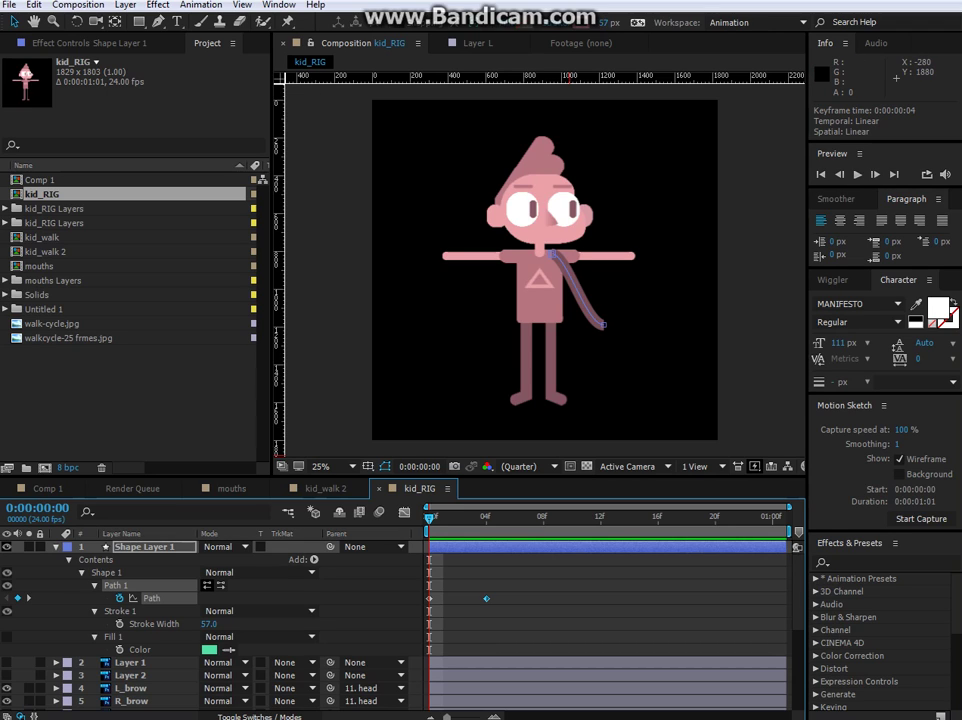
Hide Shape Layer 1's artwork and activate the Pen tool.
{"action": "left_click", "coordinate": [7, 547]}
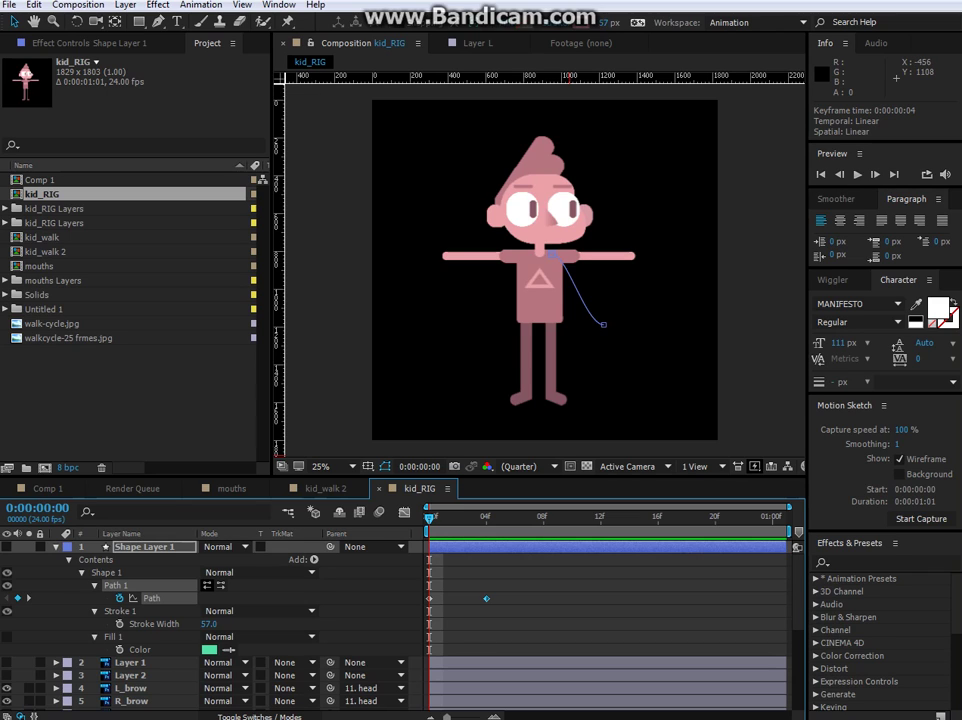
{"action": "left_click", "coordinate": [158, 21]}
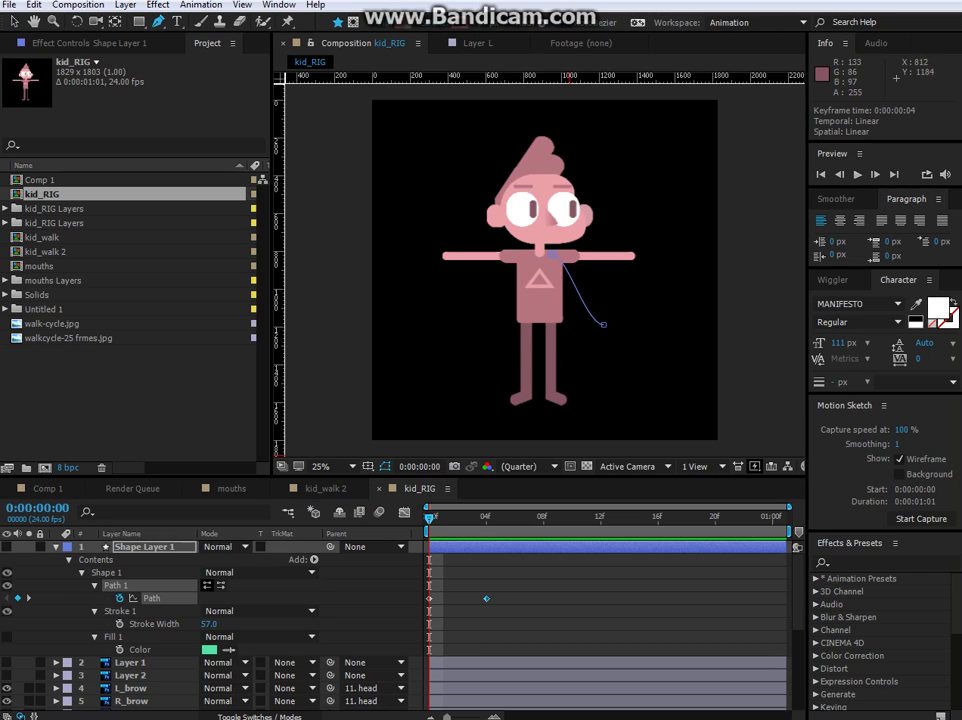
{"action": "key", "text": "ctrl+z"}
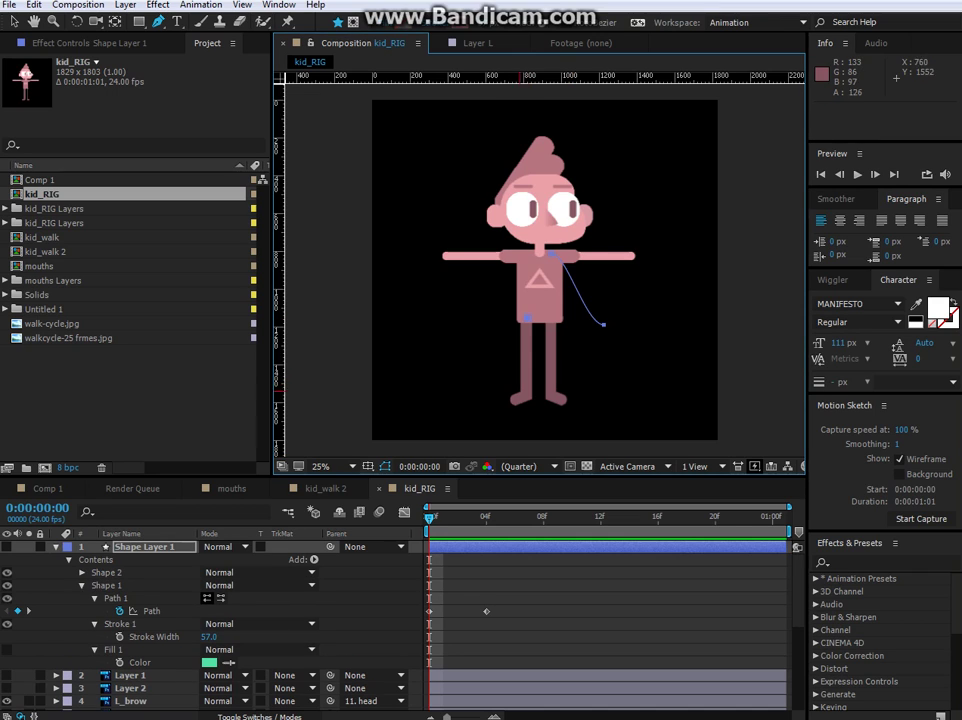
{"action": "key", "text": "v"}
{"action": "left_click", "coordinate": [312, 175]}
{"action": "left_click", "coordinate": [158, 21]}
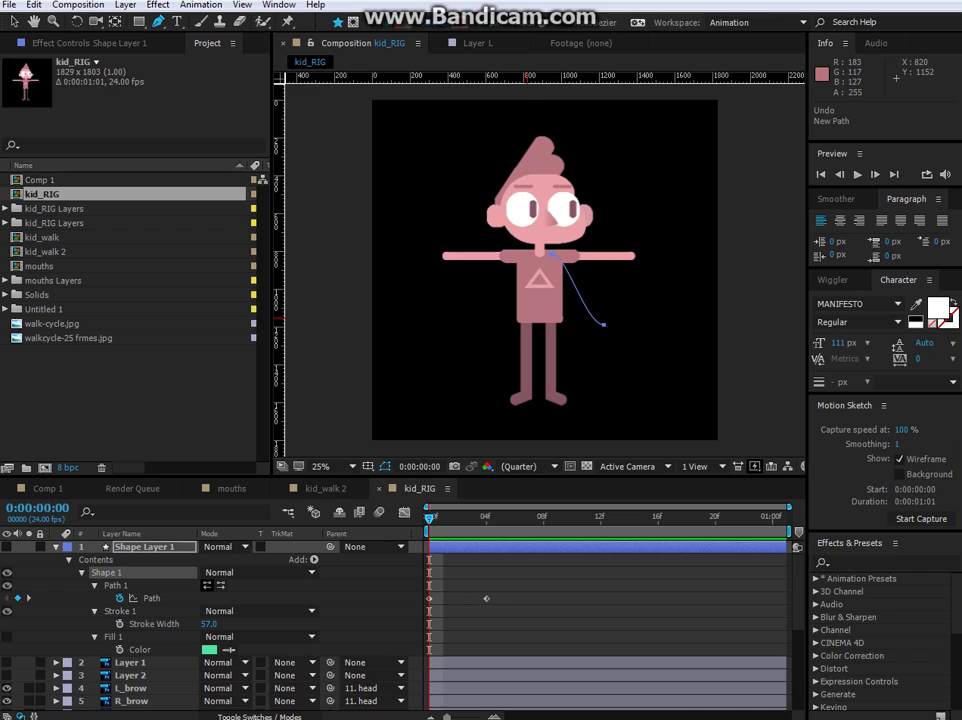
{"action": "left_click", "coordinate": [524, 317]}
{"action": "key", "text": "ctrl+z"}
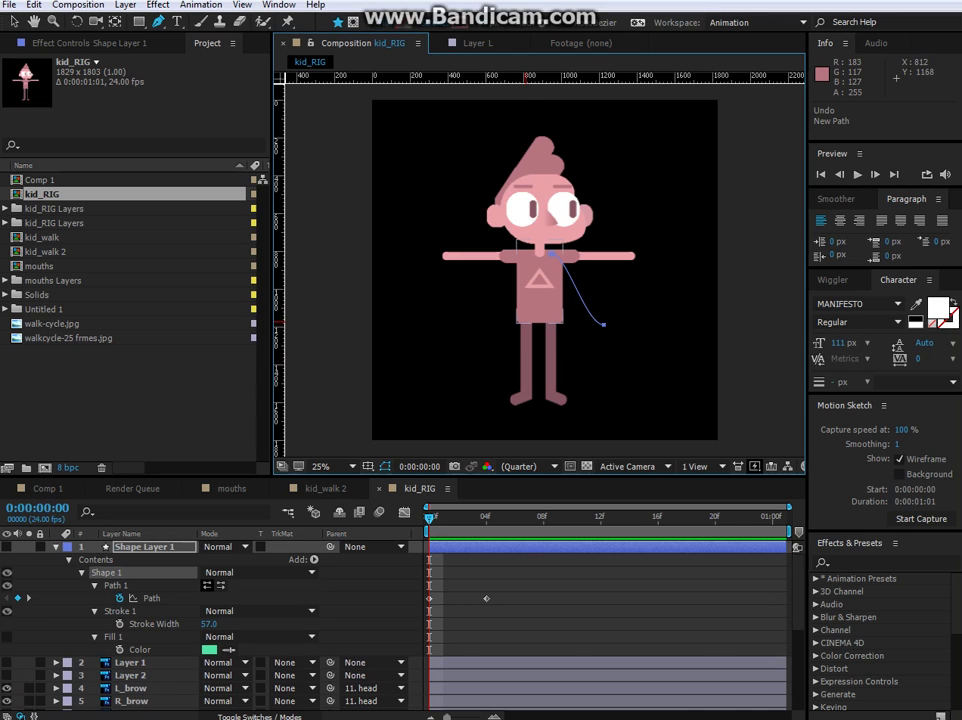
Draw a leg path in Shape Layer 1 from the character's hip through the ankle to the toe, and keyframe Shape 2's Path at frame 0.
{"action": "left_click_drag", "start_coordinate": [524, 318], "coordinate": [524, 329]}
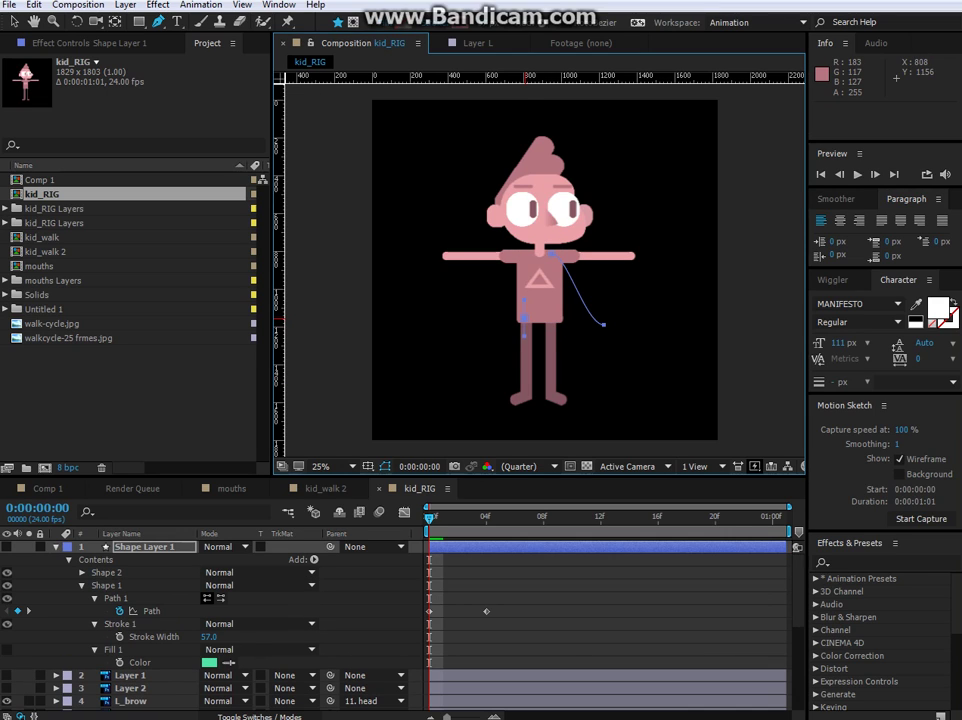
{"action": "mouse_move", "coordinate": [526, 395]}
{"action": "left_mouse_down"}
{"action": "mouse_move", "coordinate": [526, 416]}
{"action": "mouse_move", "coordinate": [510, 402]}
{"action": "mouse_move", "coordinate": [526, 413]}
{"action": "mouse_move", "coordinate": [526, 398]}
{"action": "left_mouse_up"}
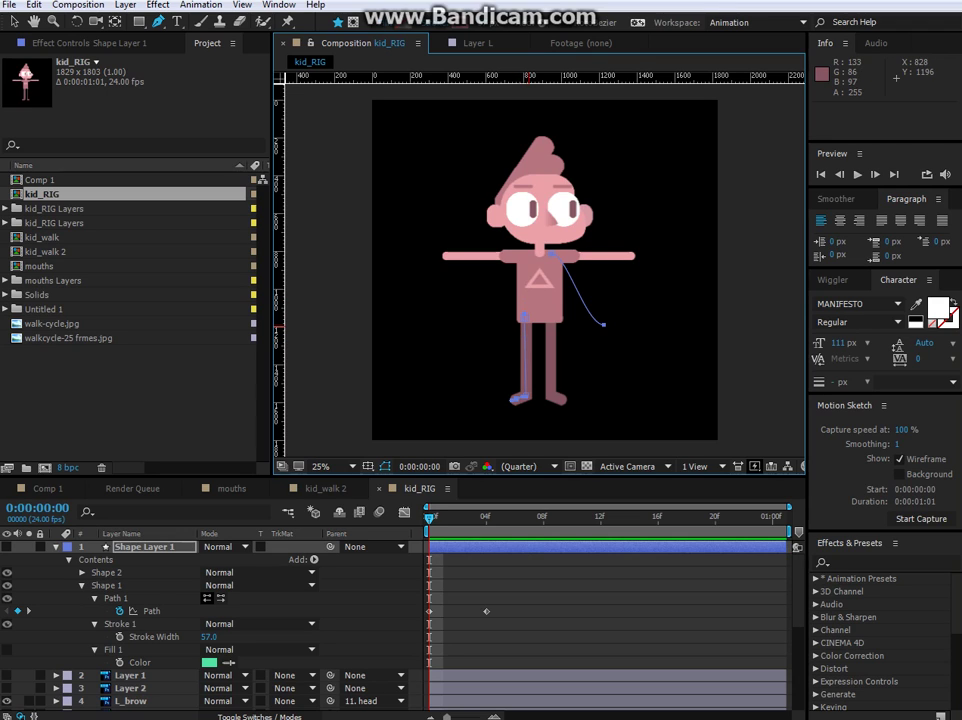
{"action": "left_click", "coordinate": [145, 547]}
{"action": "left_click", "coordinate": [151, 611]}
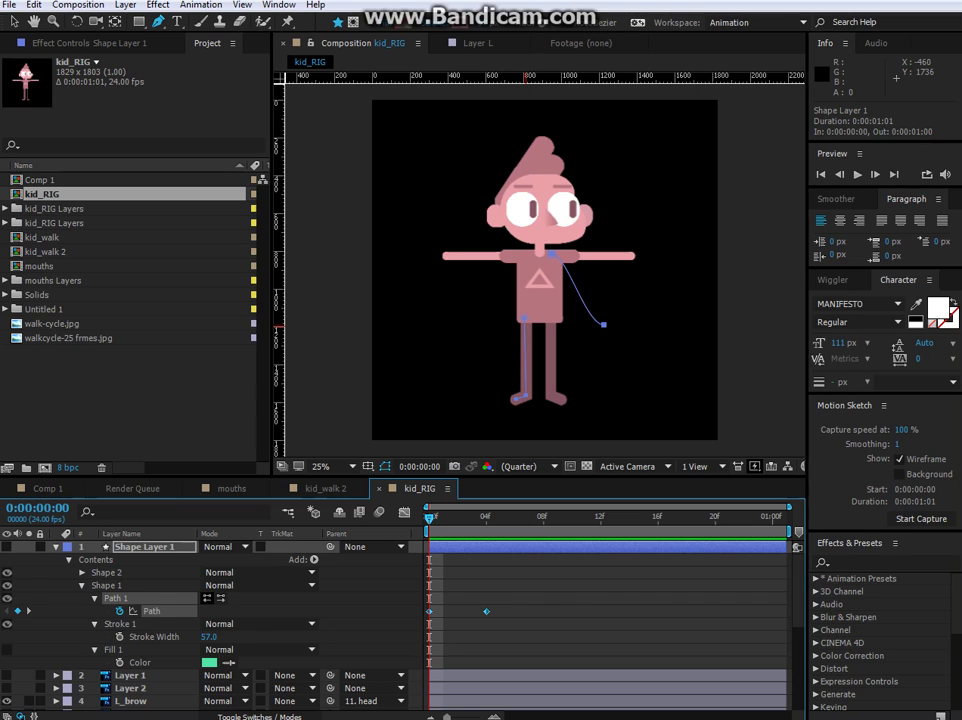
{"action": "left_click", "coordinate": [82, 573]}
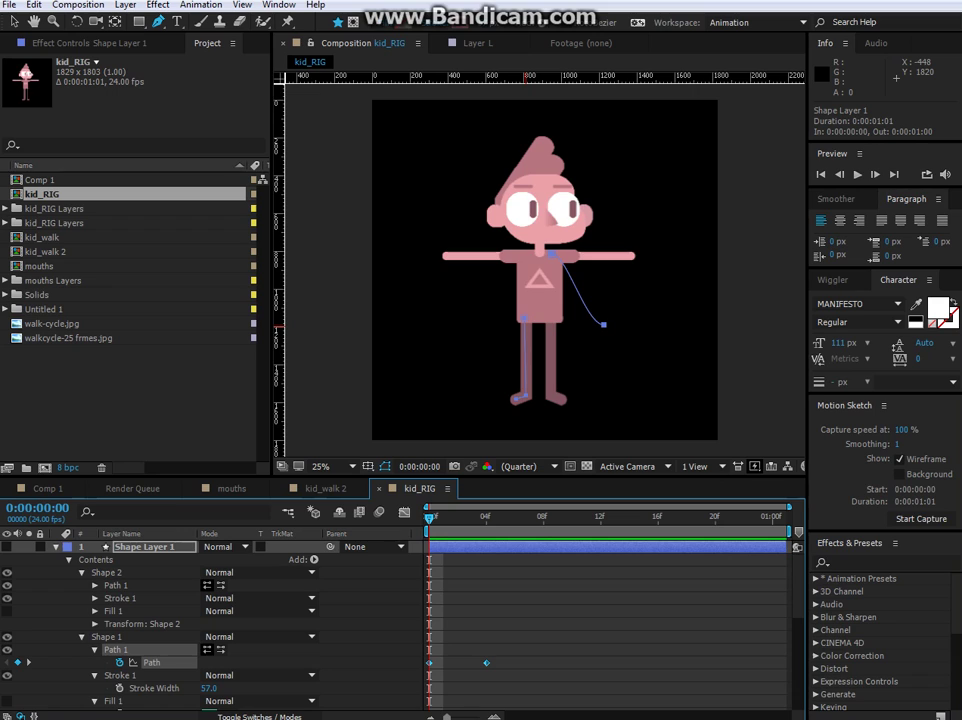
{"action": "left_click", "coordinate": [95, 586]}
{"action": "left_click", "coordinate": [137, 598]}
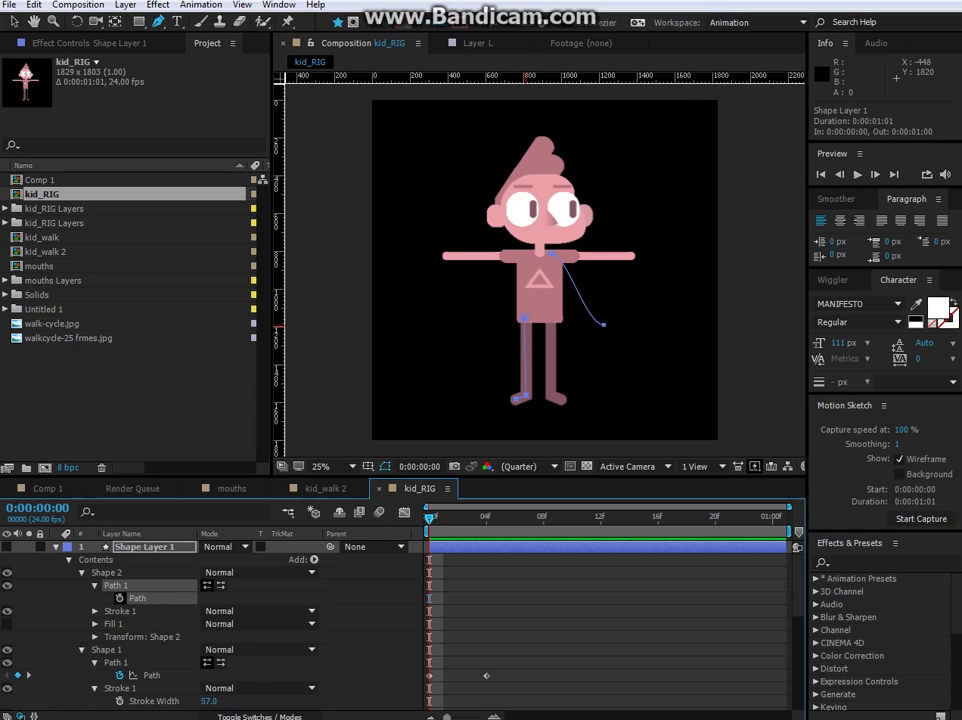
{"action": "left_click", "coordinate": [119, 598]}
Bend the leg path at frame 0 by moving its ankle and toe points up and outward from the character's leg.
{"action": "left_click", "coordinate": [527, 396]}
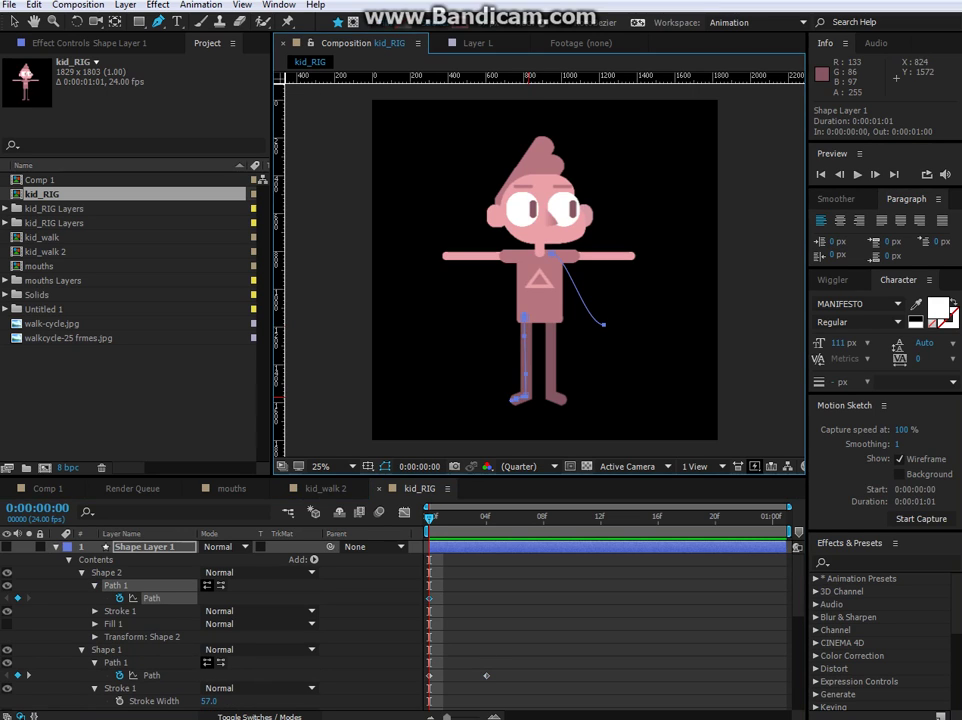
{"action": "left_click_drag", "start_coordinate": [527, 396], "coordinate": [493, 373]}
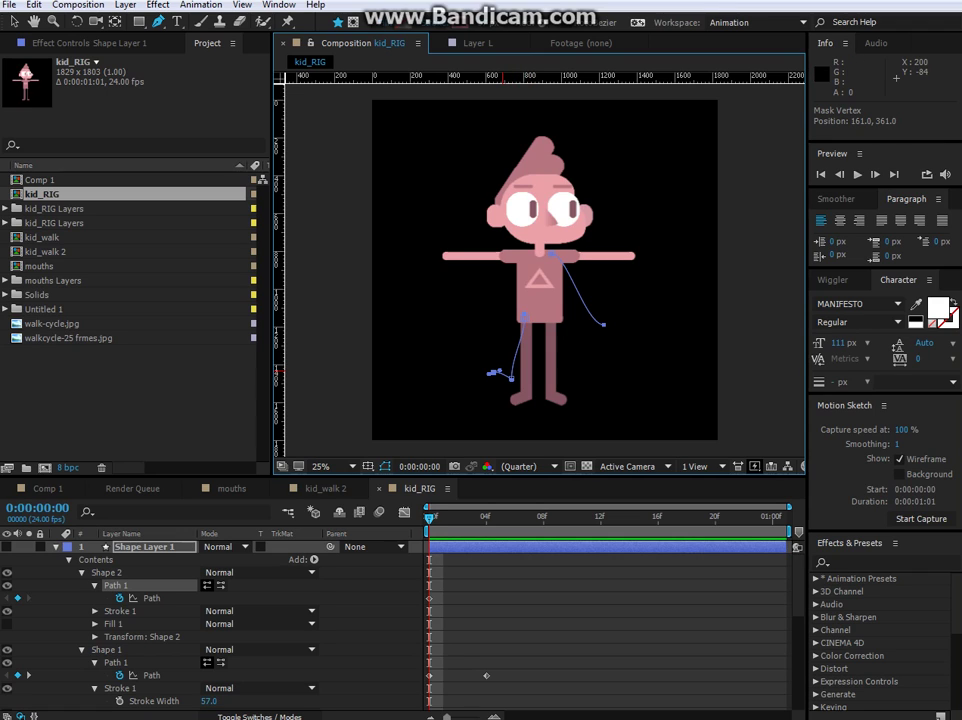
{"action": "key", "text": "ctrl+z"}
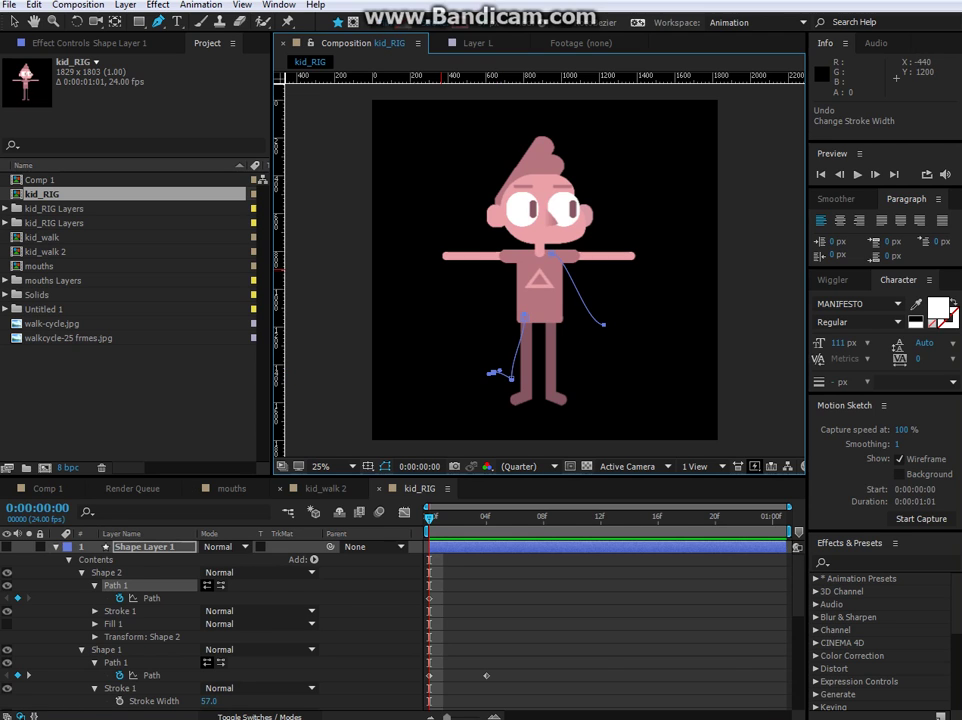
Open the kid_walk 2 composition and select the Path keyframes of R_LEG_ctrl's Shape 1.
{"action": "left_click", "coordinate": [326, 489]}
{"action": "scroll", "coordinate": [295, 600], "scroll_direction": "down", "scroll_amount": 2}
{"action": "scroll", "coordinate": [295, 600], "scroll_direction": "down", "scroll_amount": 5}
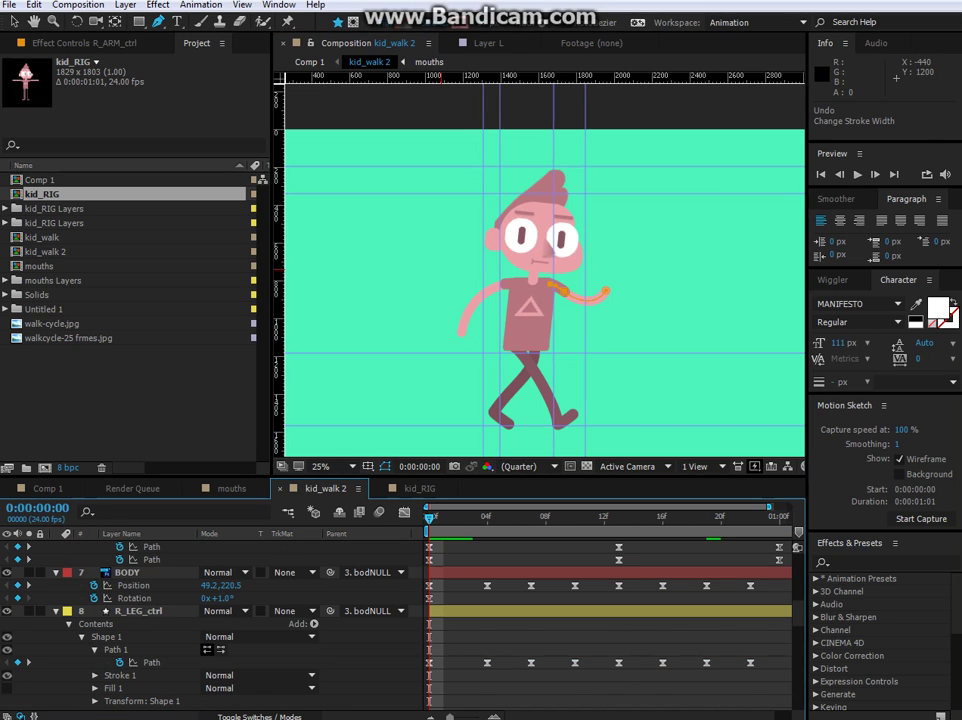
{"action": "left_click", "coordinate": [138, 611]}
{"action": "left_click", "coordinate": [151, 662]}
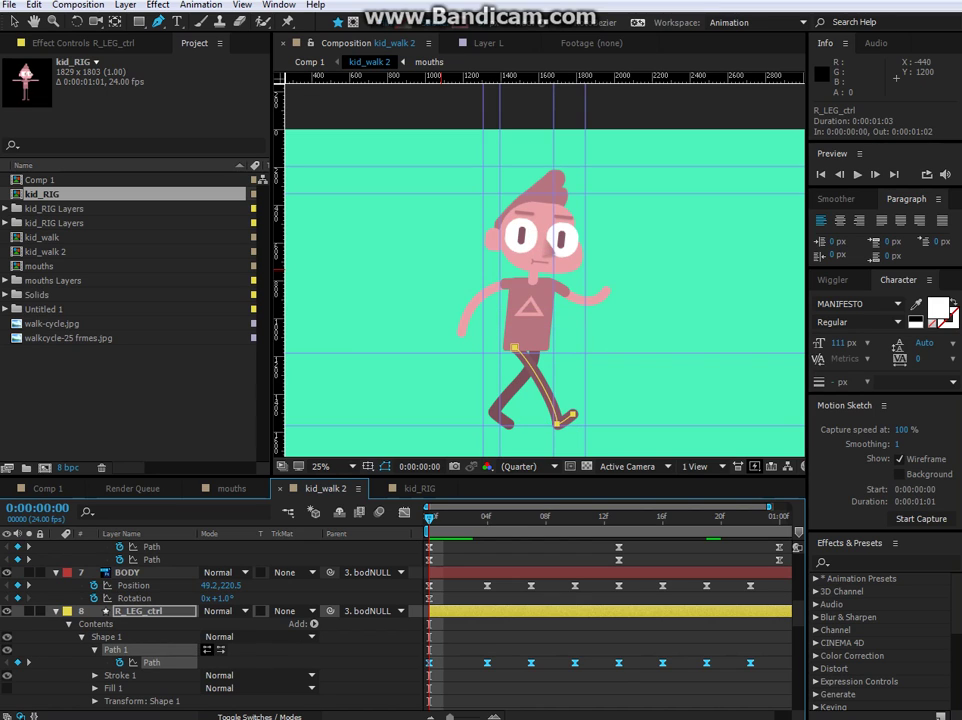
Step frame by frame through the walk cycle and back to frame 0 to examine how R_LEG_ctrl's path poses change.
{"action": "key", "text": "Page_Down"}
{"action": "key", "text": "Page_Down"}
{"action": "key", "text": "Page_Down"}
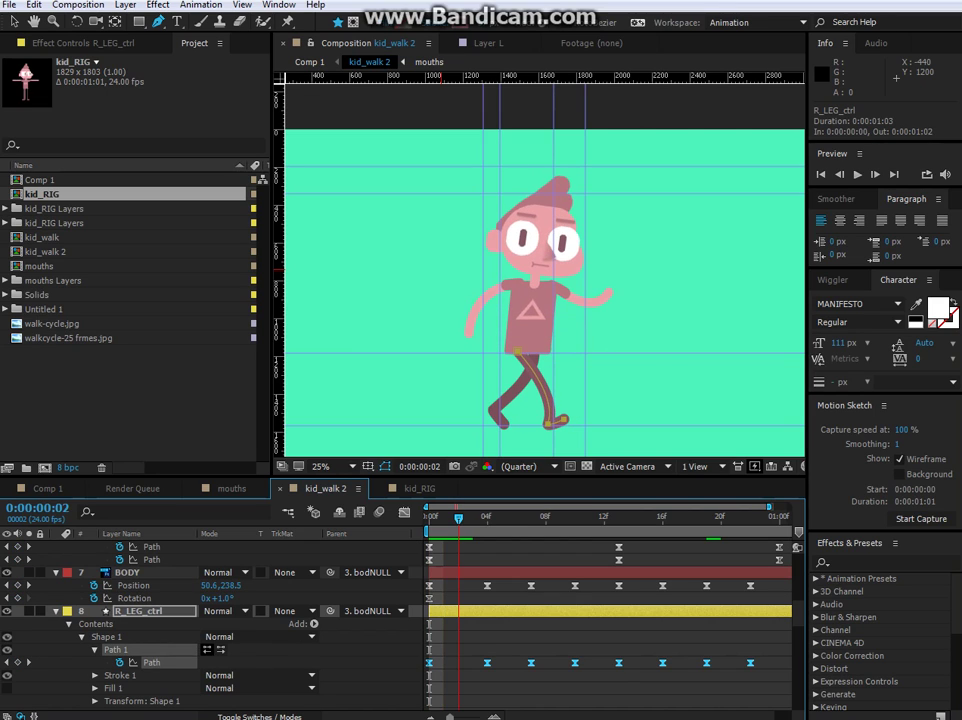
{"action": "left_click", "coordinate": [541, 425]}
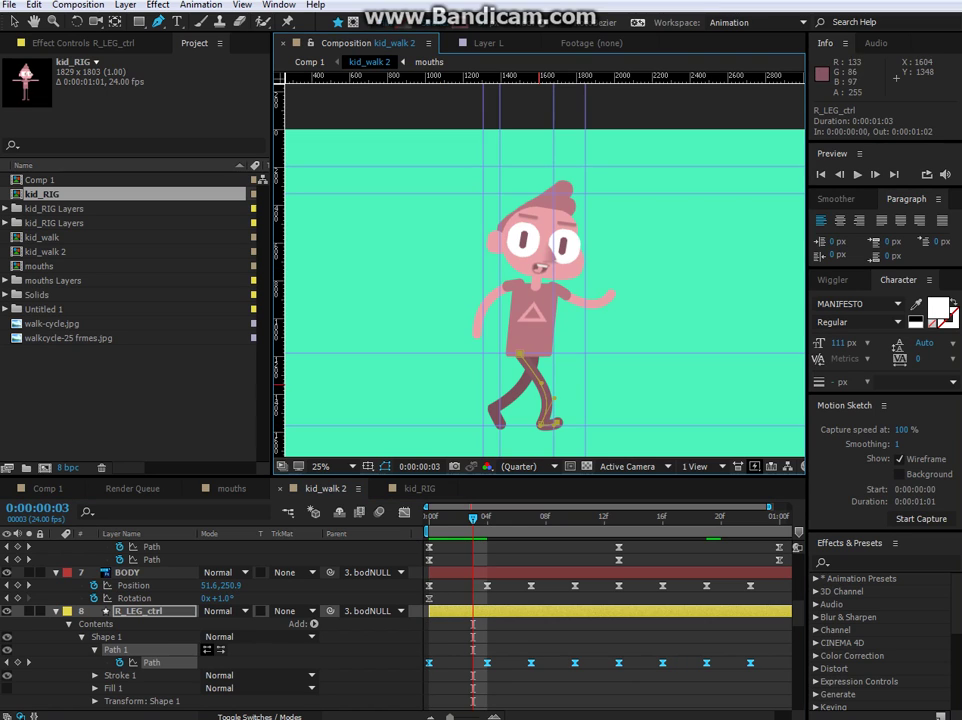
{"action": "key", "text": "Page_Down"}
{"action": "key", "text": "Page_Down"}
{"action": "key", "text": "Page_Down"}
{"action": "key", "text": "Page_Down"}
{"action": "key", "text": "Page_Down"}
{"action": "key", "text": "Page_Down"}
{"action": "key", "text": "Page_Down"}
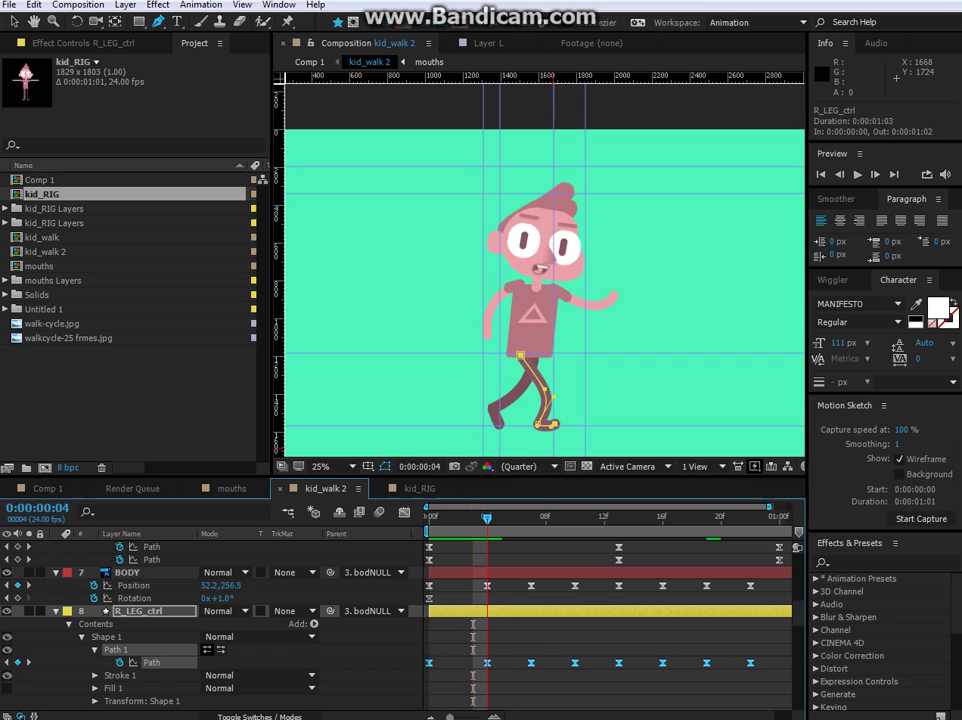
{"action": "key", "text": "Page_Down"}
{"action": "key", "text": "Page_Down"}
{"action": "key", "text": "Page_Down"}
{"action": "key", "text": "Page_Down"}
{"action": "key", "text": "Page_Down"}
{"action": "key", "text": "Page_Down"}
{"action": "key", "text": "Page_Down"}
{"action": "key", "text": "Page_Down"}
{"action": "key", "text": "Page_Down"}
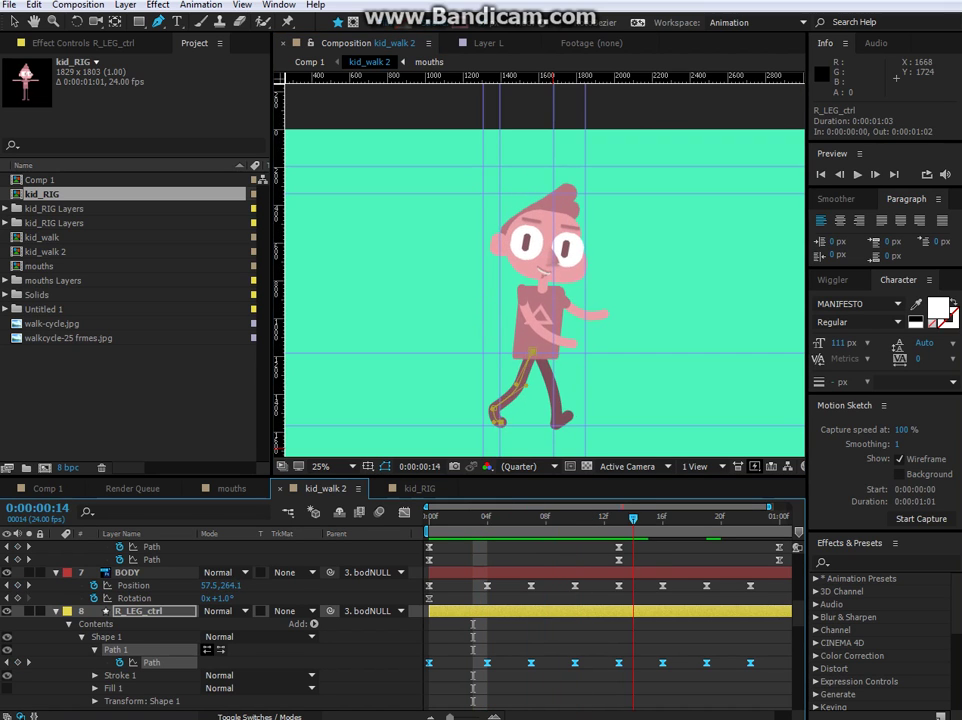
{"action": "key", "text": "Page_Up"}
{"action": "key", "text": "Page_Up"}
{"action": "key", "text": "Page_Up"}
{"action": "key", "text": "Page_Up"}
{"action": "key", "text": "Page_Up"}
{"action": "key", "text": "Page_Up"}
{"action": "key", "text": "Page_Up"}
{"action": "key", "text": "Page_Up"}
{"action": "key", "text": "Page_Up"}
{"action": "key", "text": "Page_Up"}
{"action": "key", "text": "Page_Up"}
{"action": "key", "text": "Page_Up"}
{"action": "key", "text": "Page_Up"}
{"action": "key", "text": "Page_Up"}
{"action": "key", "text": "Page_Up"}
{"action": "key", "text": "Page_Up"}
{"action": "key", "text": "Page_Up"}
{"action": "key", "text": "Page_Up"}
{"action": "key", "text": "Page_Up"}
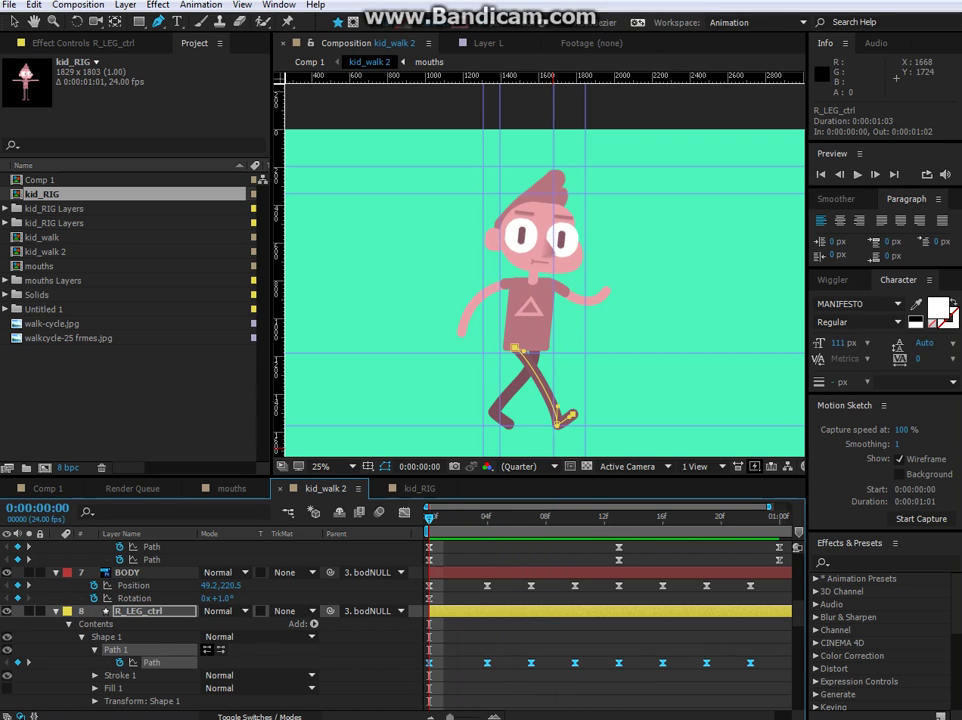
Show the walkcycle reference image layer to compare the frame 0 pose, hide it again and clear the leg selection.
{"action": "scroll", "coordinate": [300, 620], "scroll_direction": "up", "scroll_amount": 6}
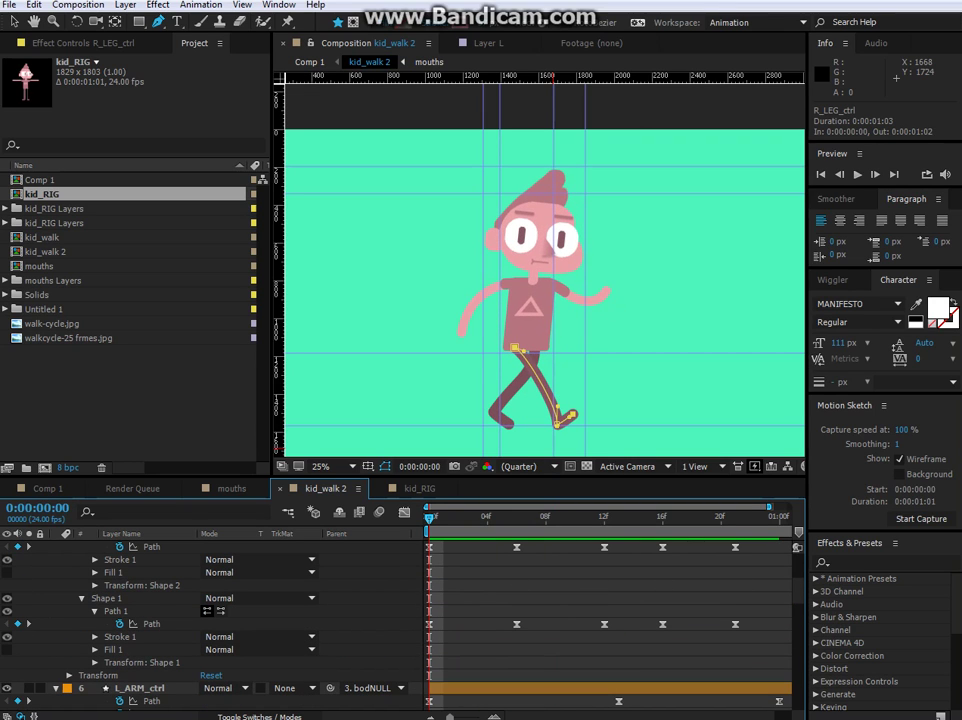
{"action": "scroll", "coordinate": [300, 620], "scroll_direction": "up", "scroll_amount": 4}
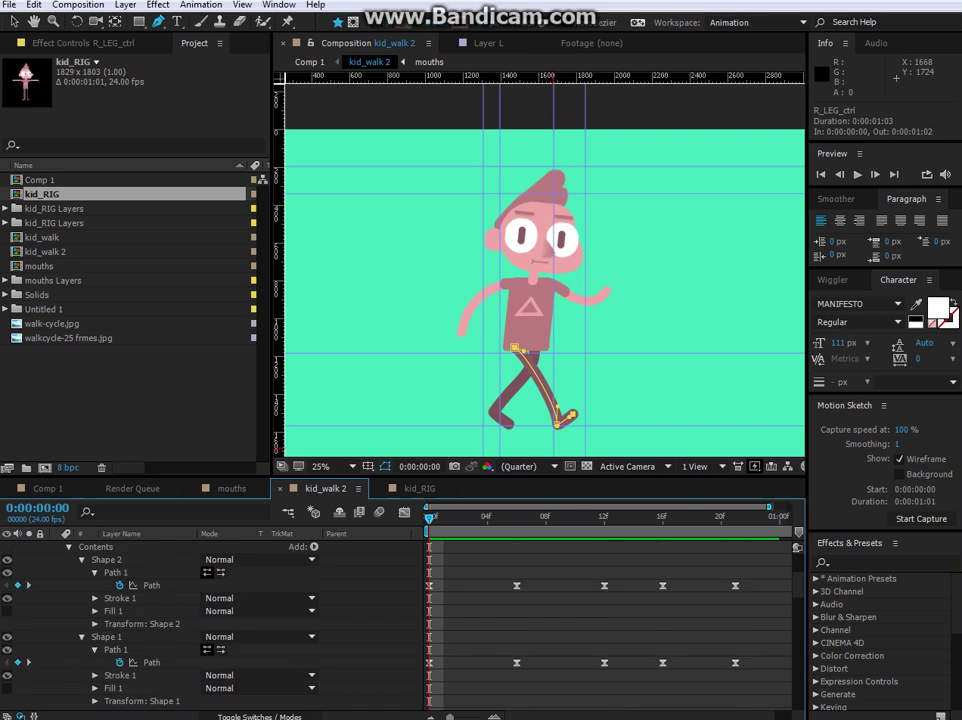
{"action": "scroll", "coordinate": [300, 620], "scroll_direction": "up", "scroll_amount": 3}
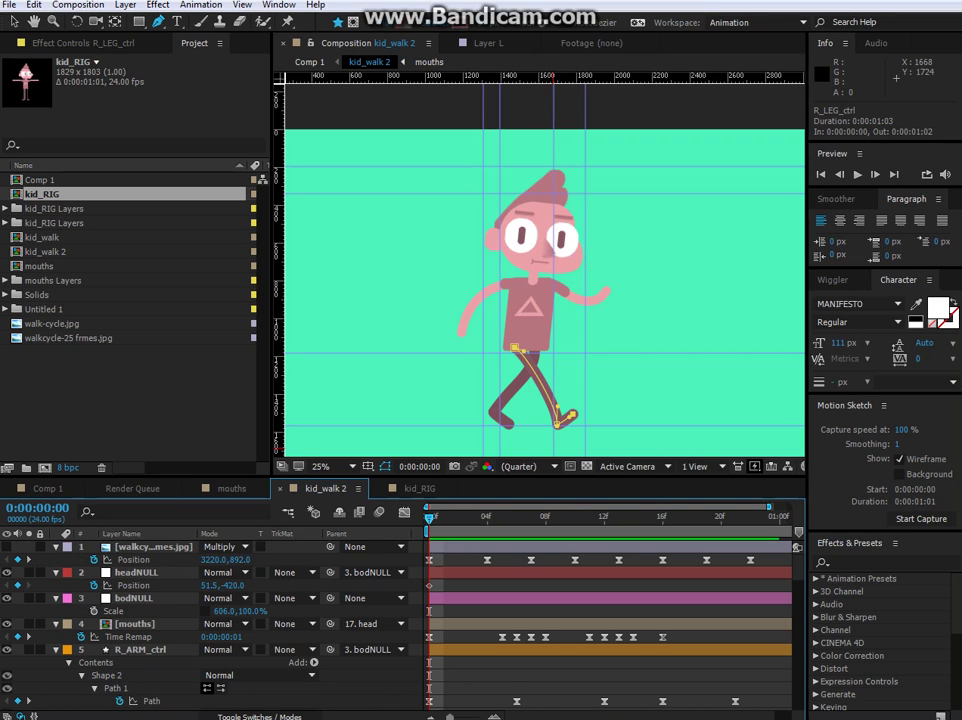
{"action": "left_click", "coordinate": [7, 547]}
{"action": "left_click", "coordinate": [7, 546]}
{"action": "key", "text": "space"}
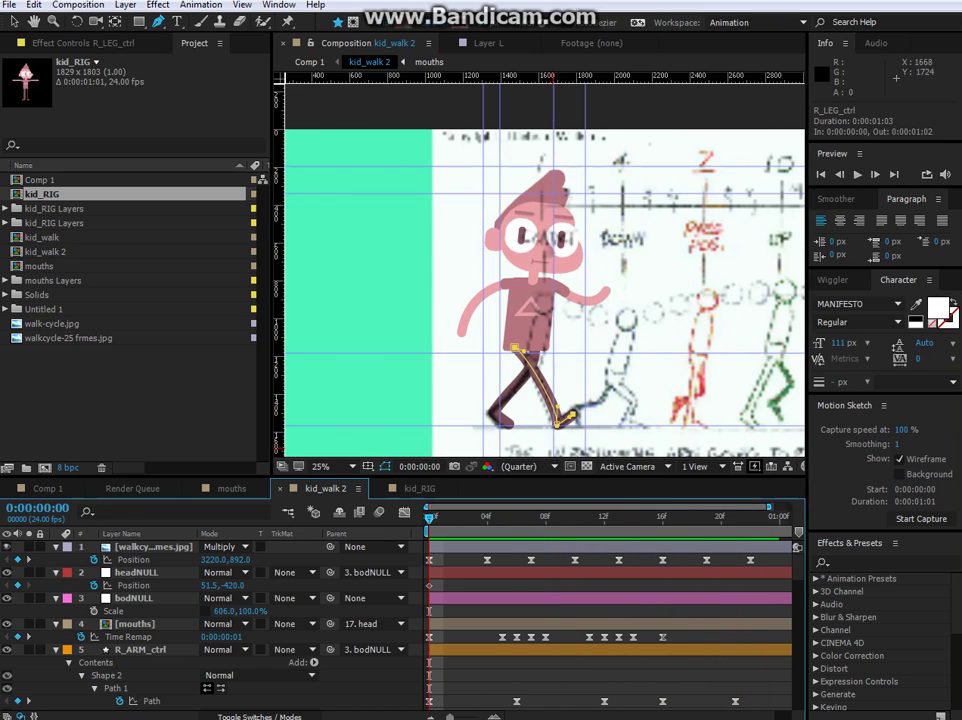
{"action": "left_click", "coordinate": [7, 547]}
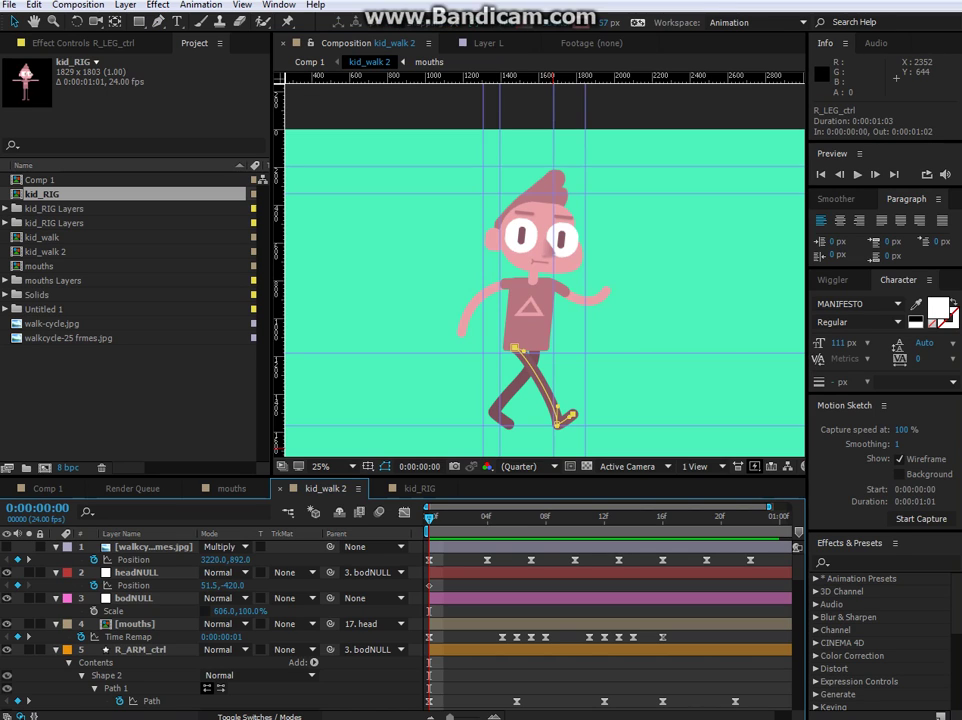
{"action": "key", "text": "v"}
{"action": "mouse_move", "coordinate": [429, 518]}
{"action": "left_mouse_down"}
{"action": "mouse_move", "coordinate": [458, 518]}
{"action": "mouse_move", "coordinate": [429, 518]}
{"action": "left_mouse_up"}
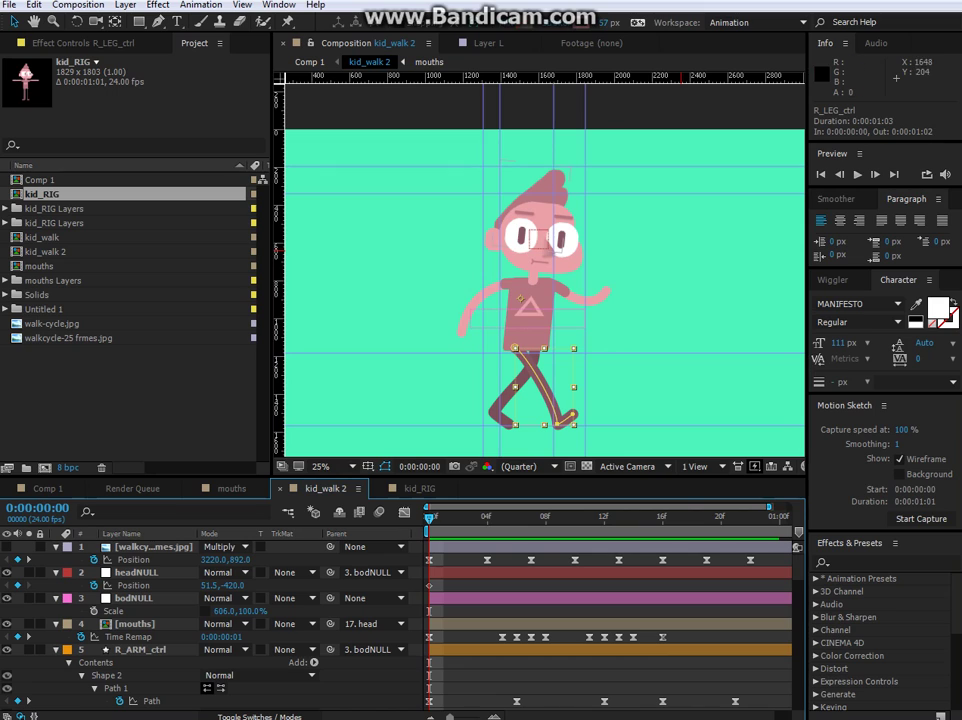
{"action": "left_click", "coordinate": [674, 268]}
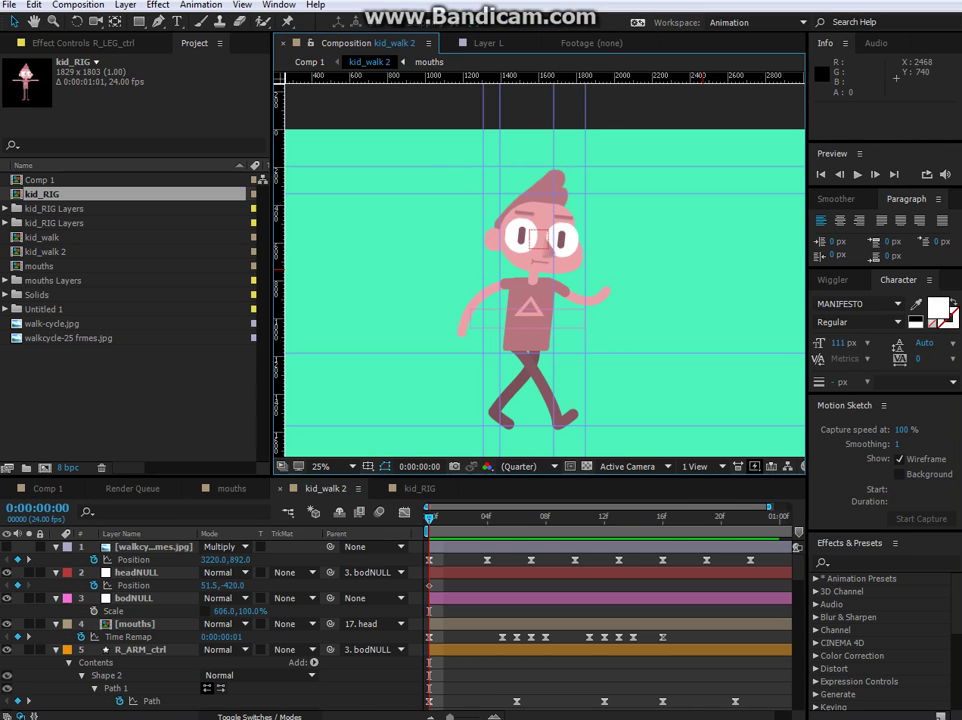
Display the Bezier Warp effect's settings and handles on the hair layer and preview the walk to examine the hair's deformation.
{"action": "scroll", "coordinate": [300, 620], "scroll_direction": "down", "scroll_amount": 8}
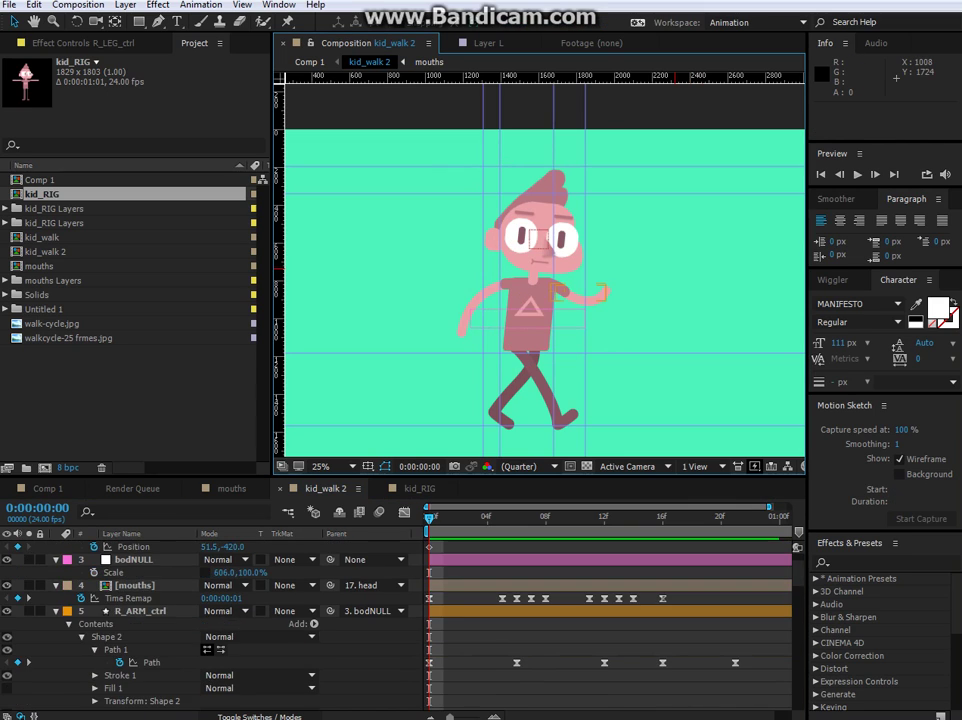
{"action": "left_click", "coordinate": [138, 572]}
{"action": "scroll", "coordinate": [200, 620], "scroll_direction": "down", "scroll_amount": 5}
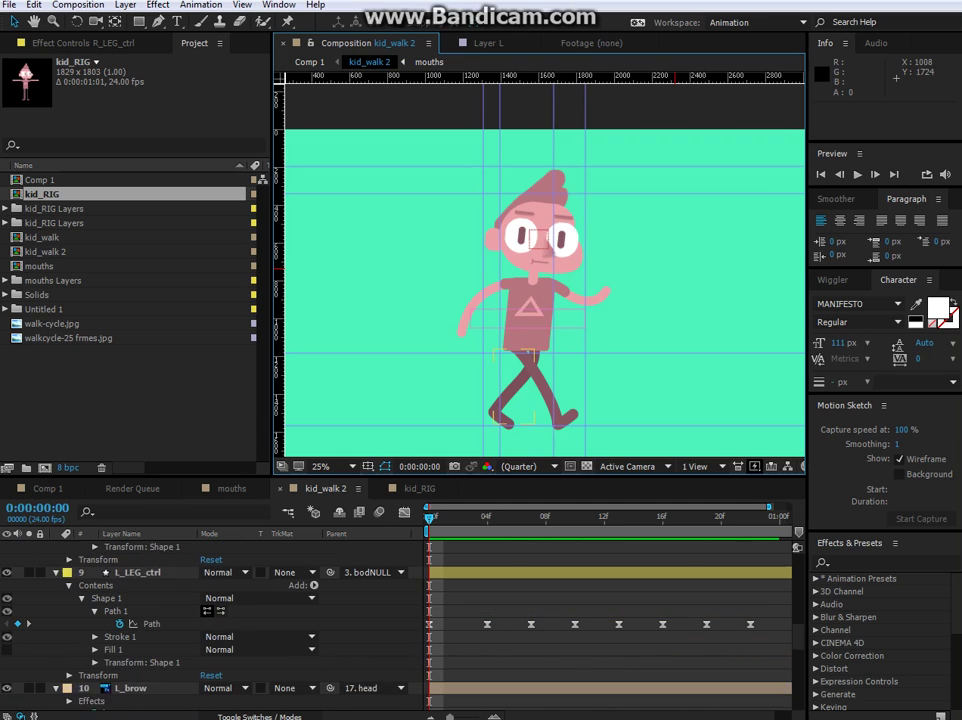
{"action": "scroll", "coordinate": [200, 620], "scroll_direction": "down", "scroll_amount": 4}
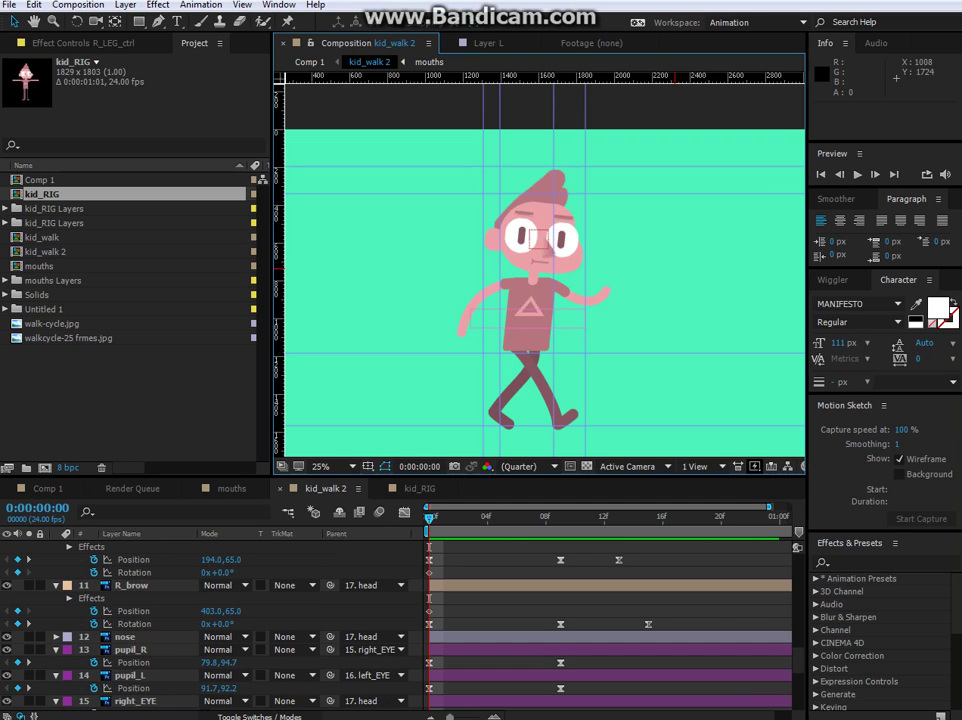
{"action": "scroll", "coordinate": [200, 620], "scroll_direction": "down", "scroll_amount": 3}
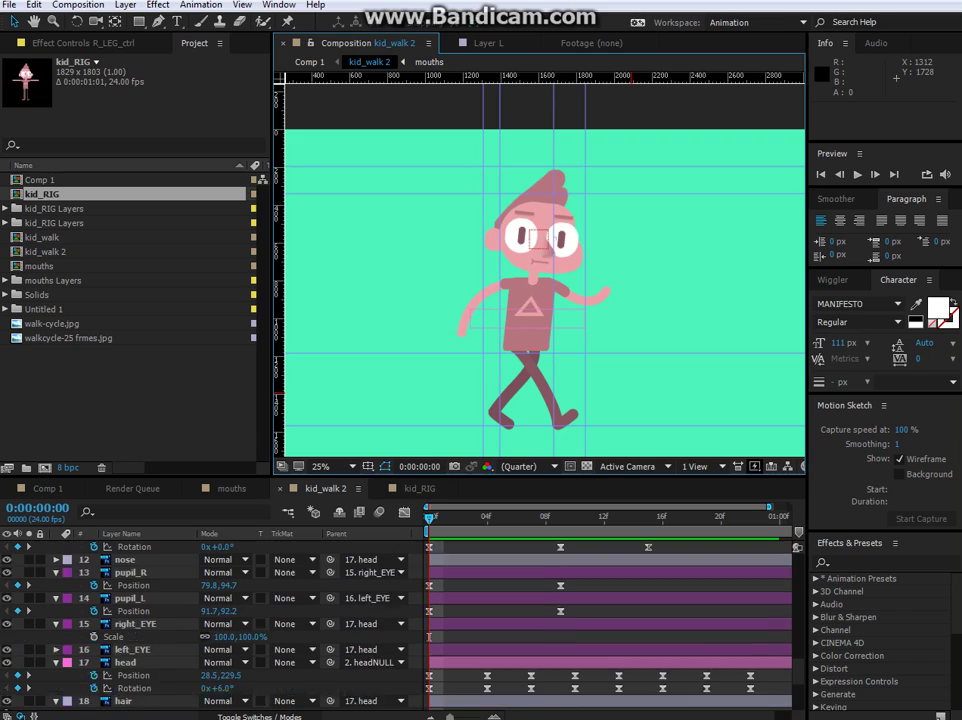
{"action": "left_click", "coordinate": [124, 662]}
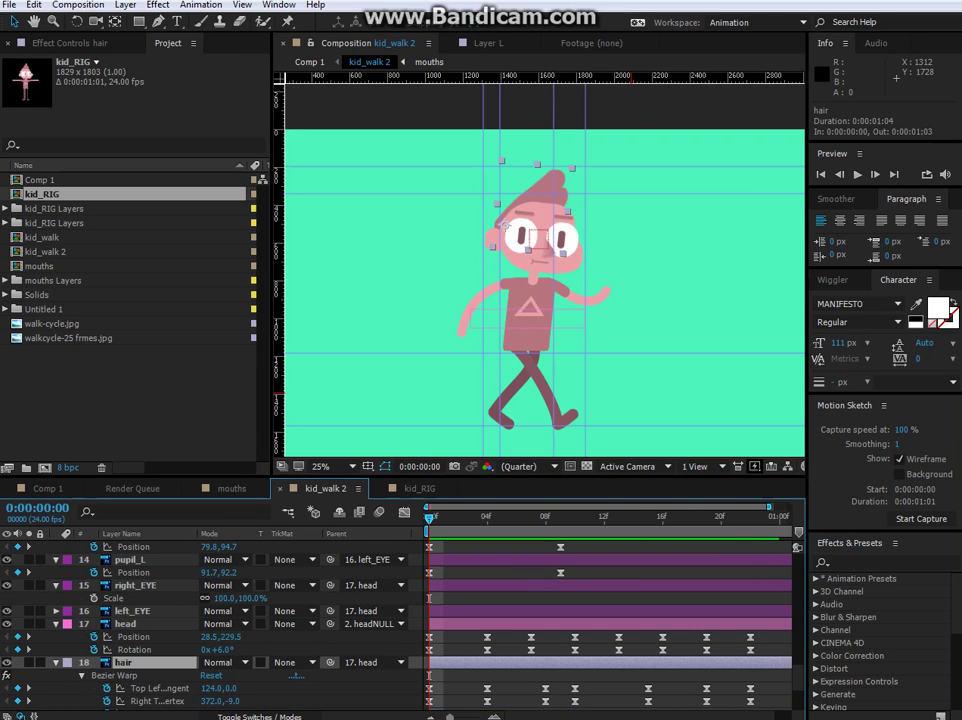
{"action": "left_click", "coordinate": [70, 43]}
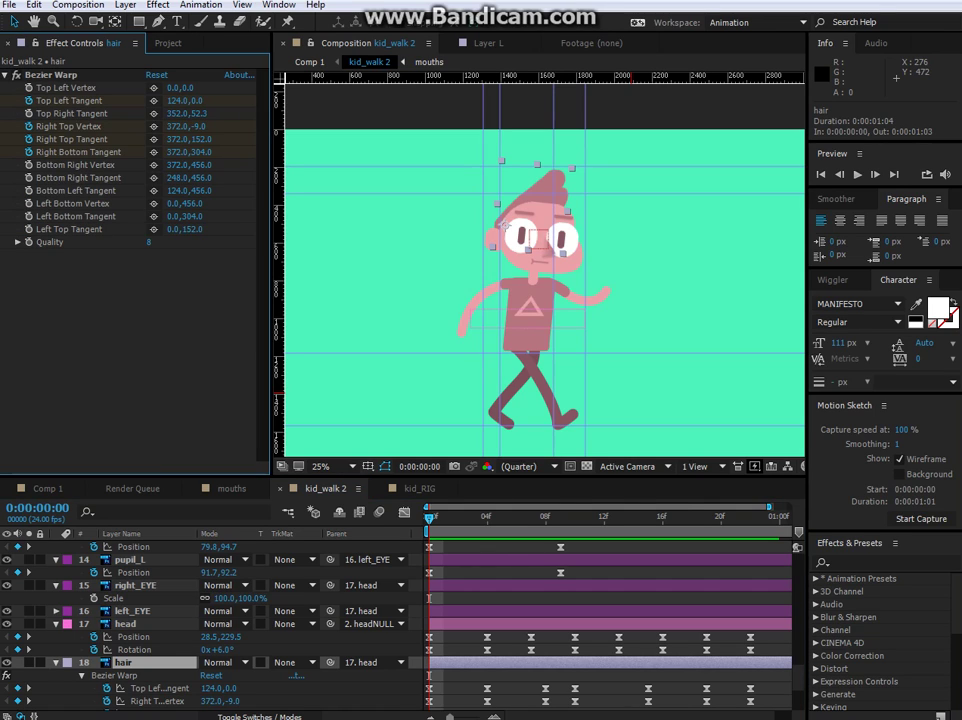
{"action": "left_click", "coordinate": [50, 75]}
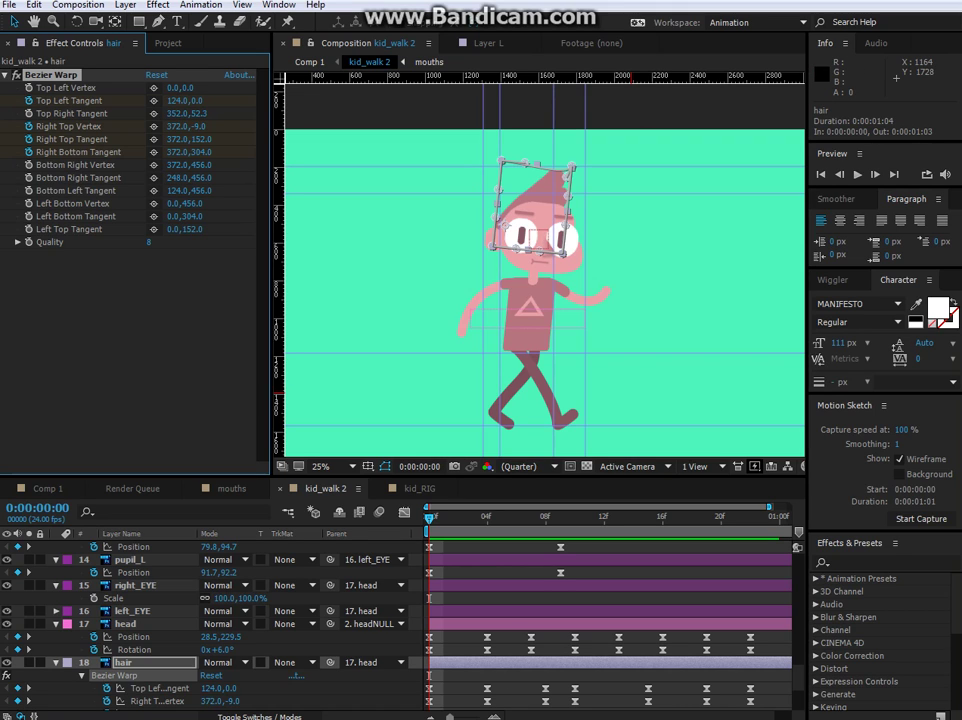
{"action": "key", "text": "space"}
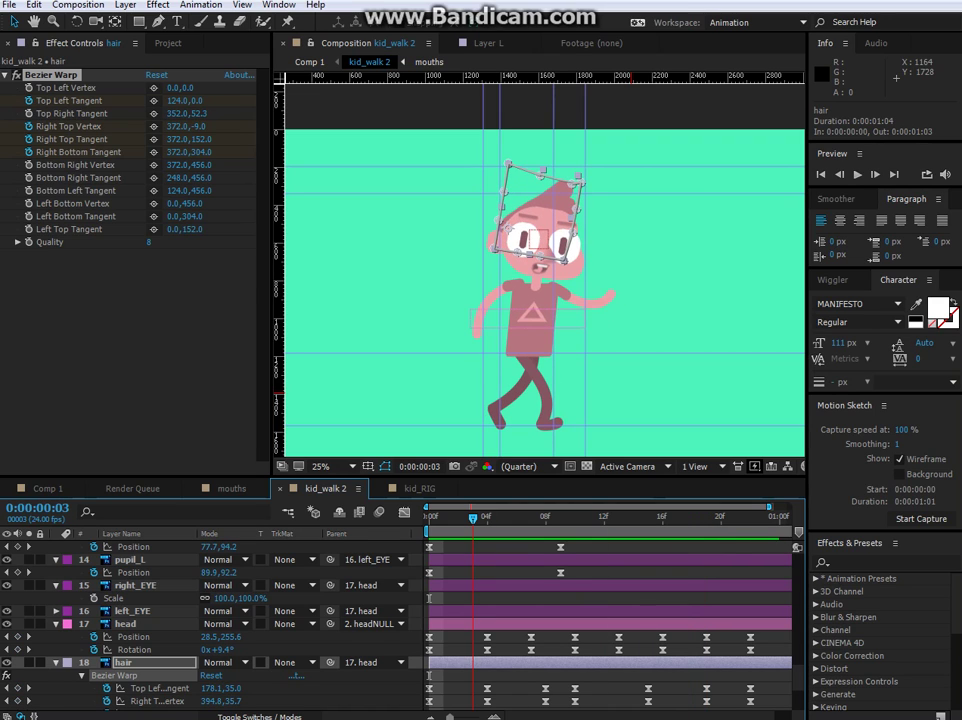
Clear the hair selection at frame 0 and step repeatedly between frames 0 and 4 to examine how the character's head, hair and body move.
{"action": "left_click_drag", "start_coordinate": [473, 518], "coordinate": [429, 518]}
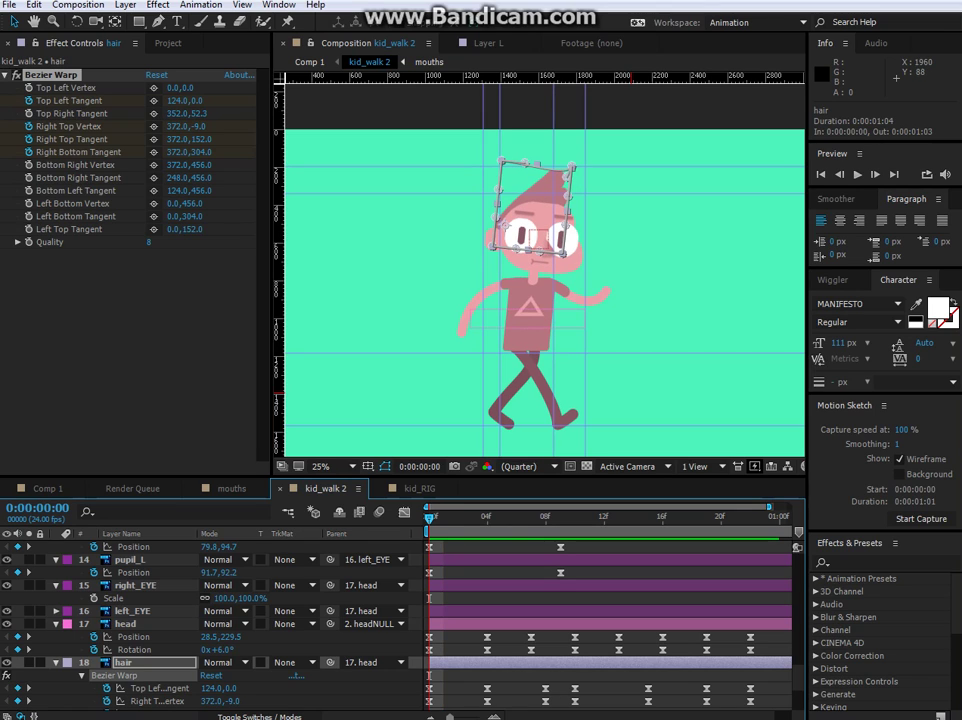
{"action": "left_click", "coordinate": [622, 134]}
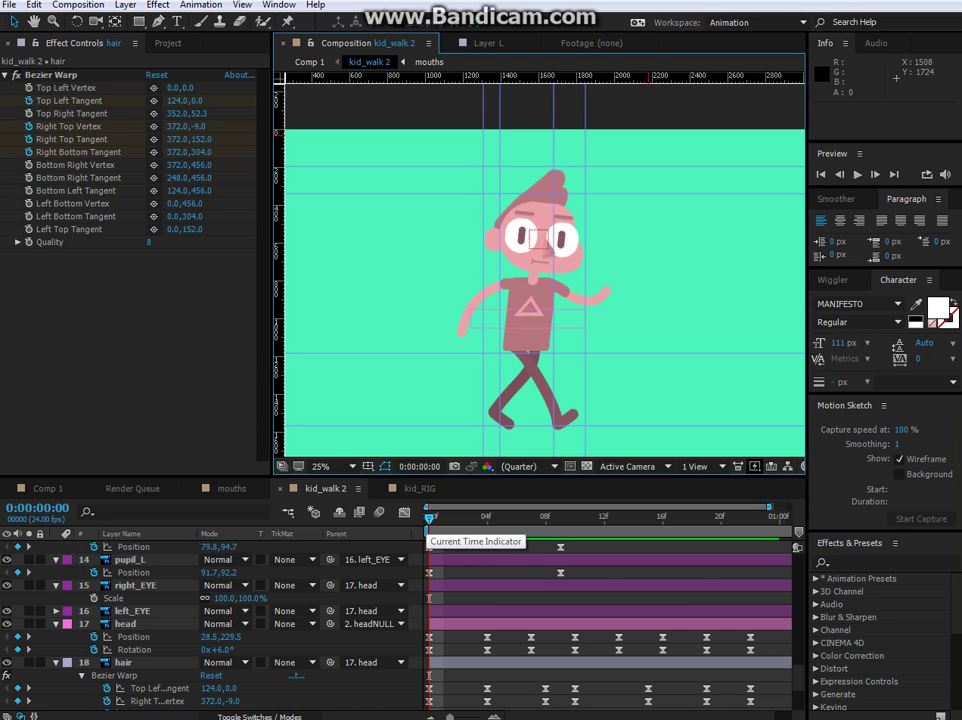
{"action": "key", "text": "Page_Down"}
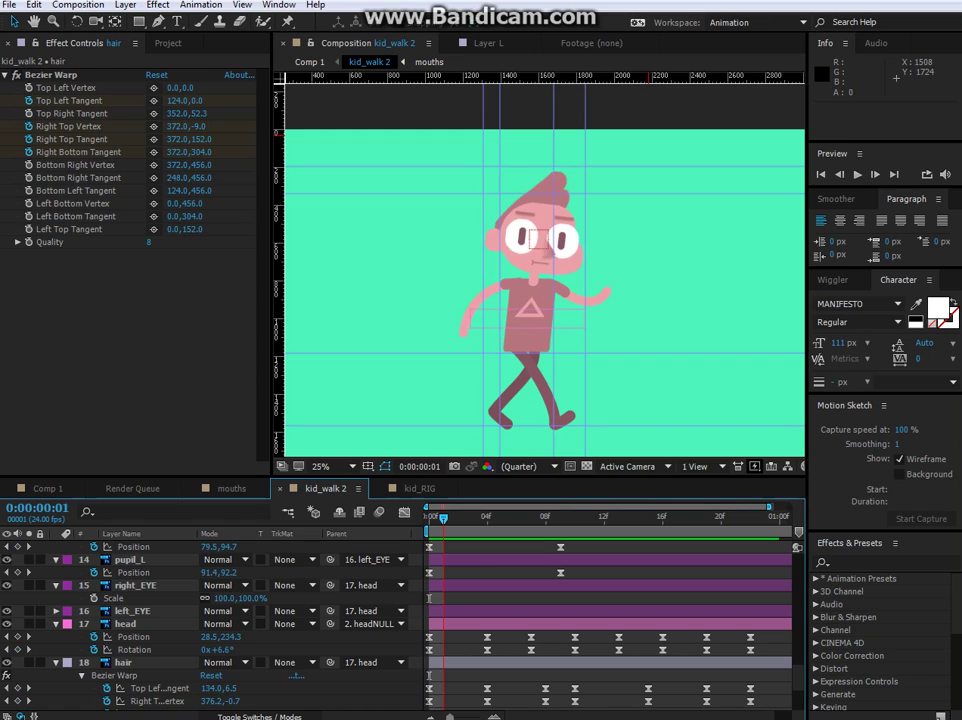
{"action": "key", "text": "Page_Down"}
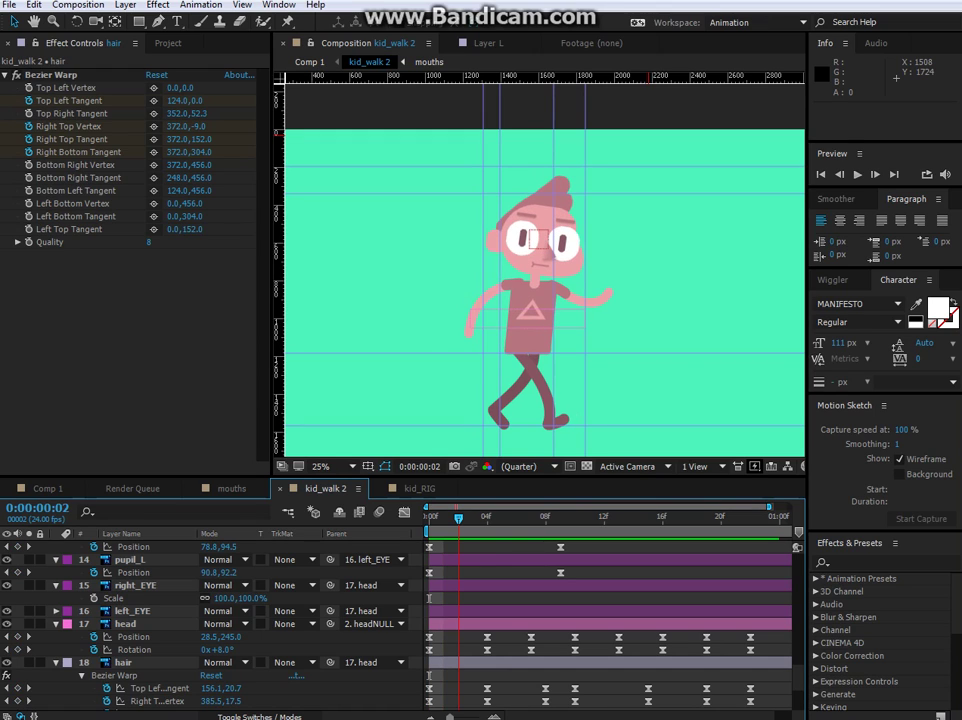
{"action": "key", "text": "Page_Down"}
{"action": "key", "text": "Page_Down"}
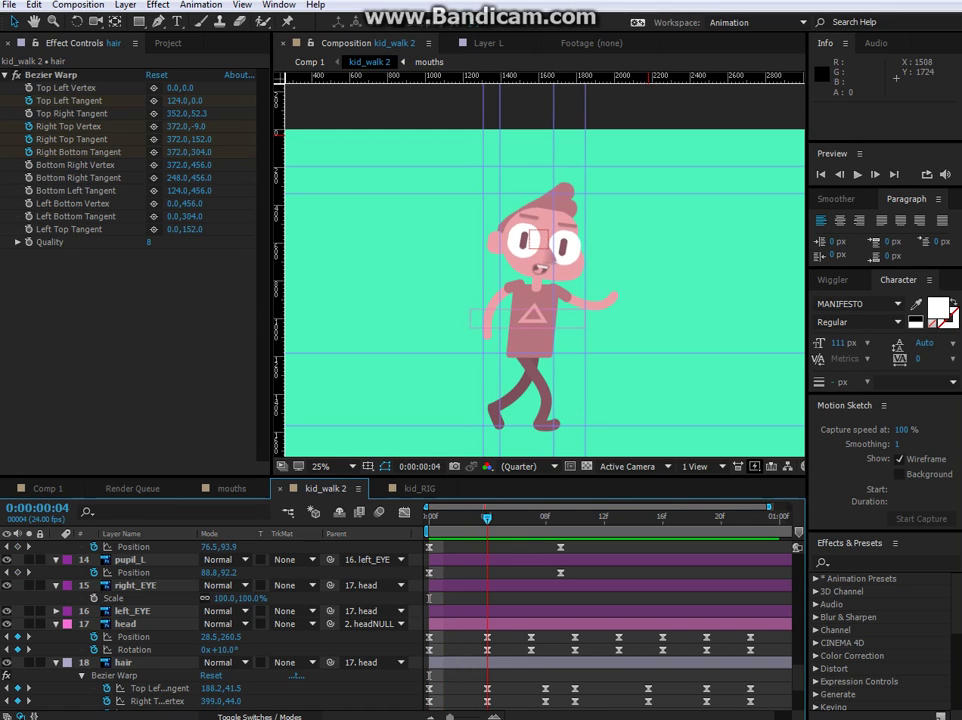
{"action": "key", "text": "Page_Up"}
{"action": "key", "text": "Page_Up"}
{"action": "key", "text": "Page_Up"}
{"action": "key", "text": "Page_Up"}
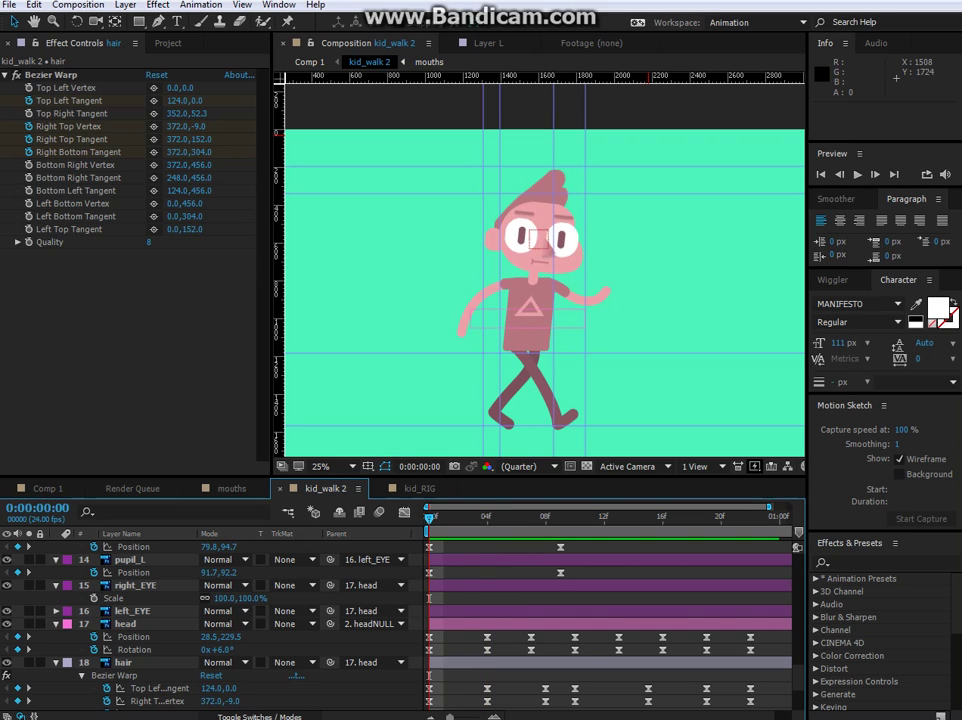
{"action": "key", "text": "Page_Down"}
{"action": "key", "text": "Page_Down"}
{"action": "key", "text": "Page_Down"}
{"action": "key", "text": "Page_Down"}
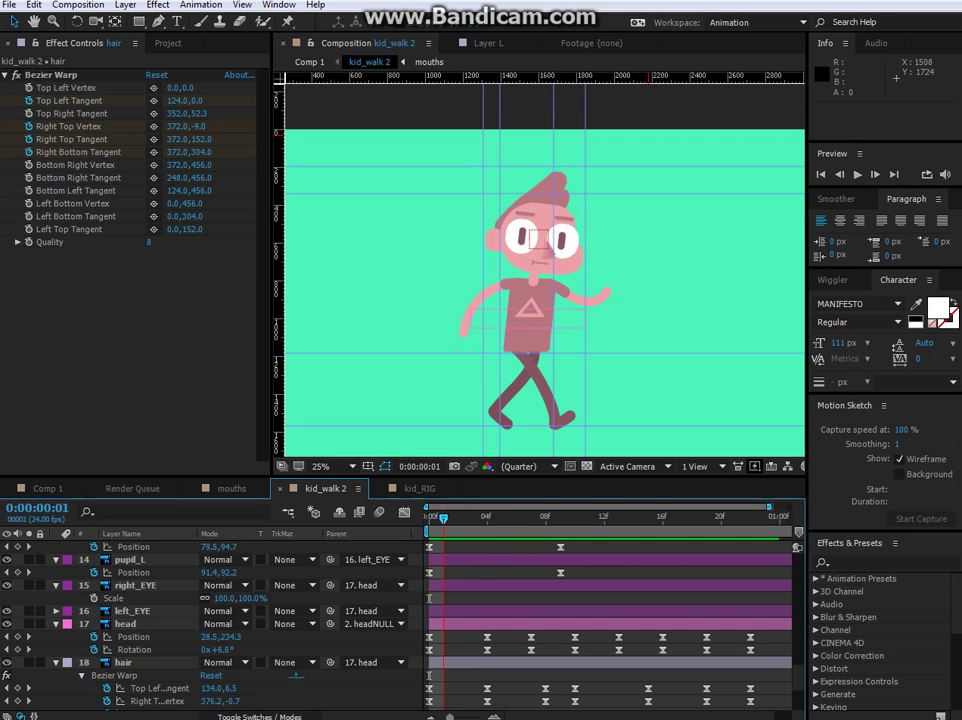
{"action": "key", "text": "Home"}
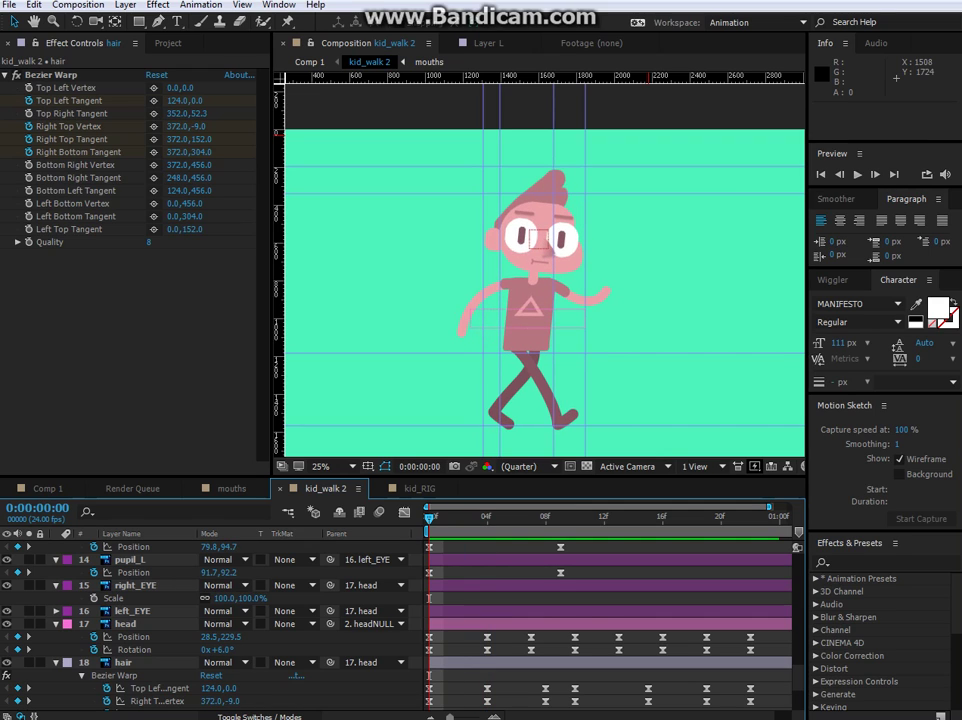
{"action": "key", "text": "Page_Down"}
{"action": "key", "text": "Page_Down"}
{"action": "key", "text": "Page_Down"}
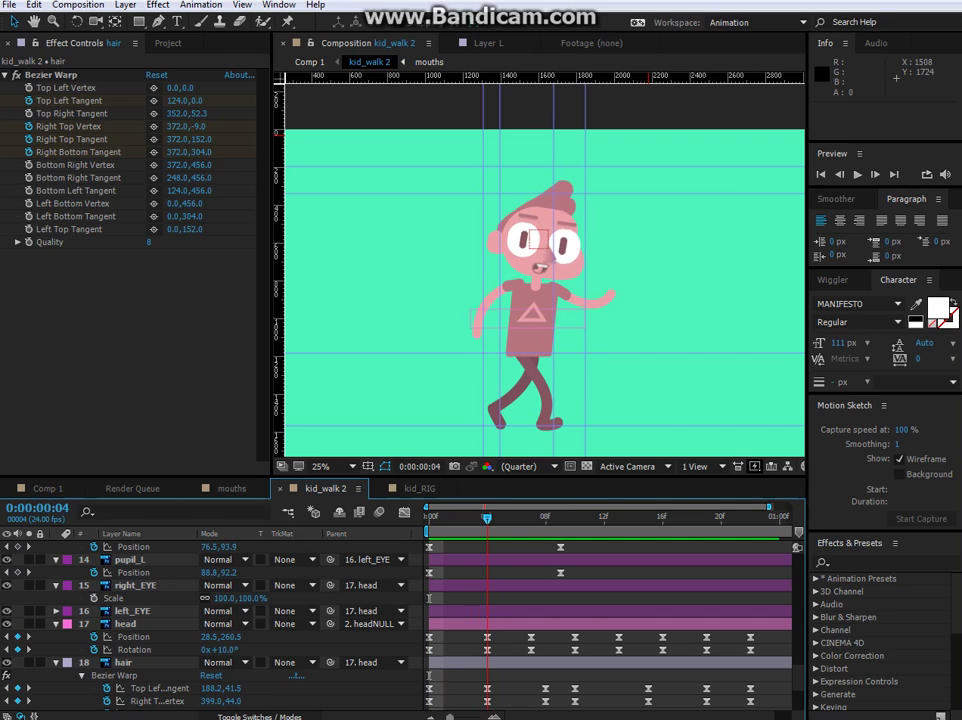
{"action": "key", "text": "Page_Up"}
{"action": "key", "text": "Page_Up"}
{"action": "key", "text": "Page_Up"}
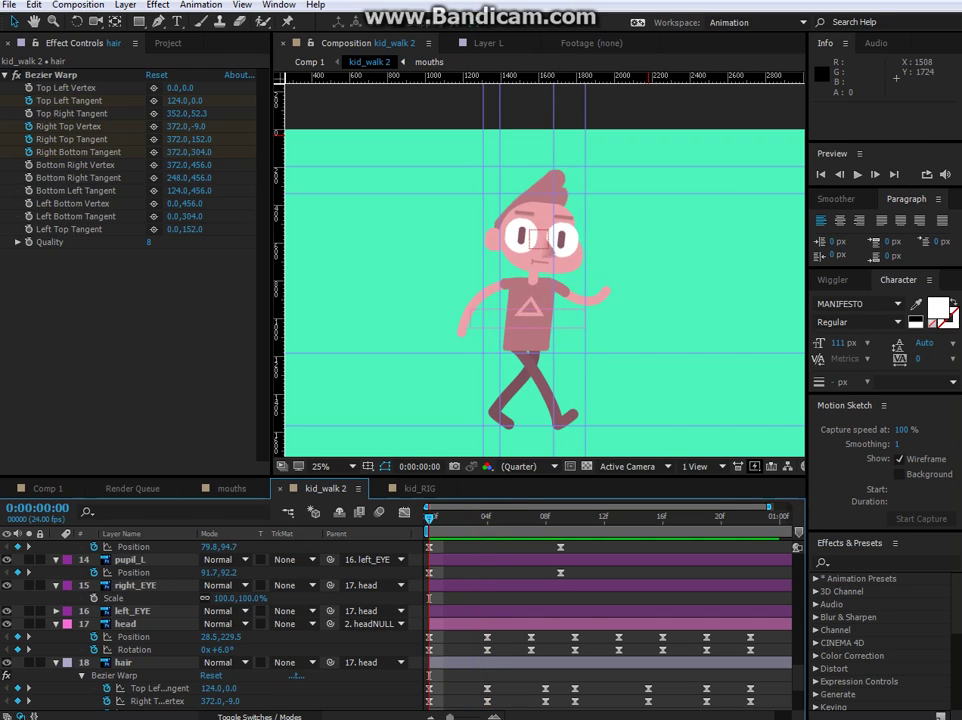
{"action": "key", "text": "Page_Down"}
{"action": "key", "text": "Page_Down"}
{"action": "key", "text": "Page_Down"}
{"action": "key", "text": "Page_Down"}
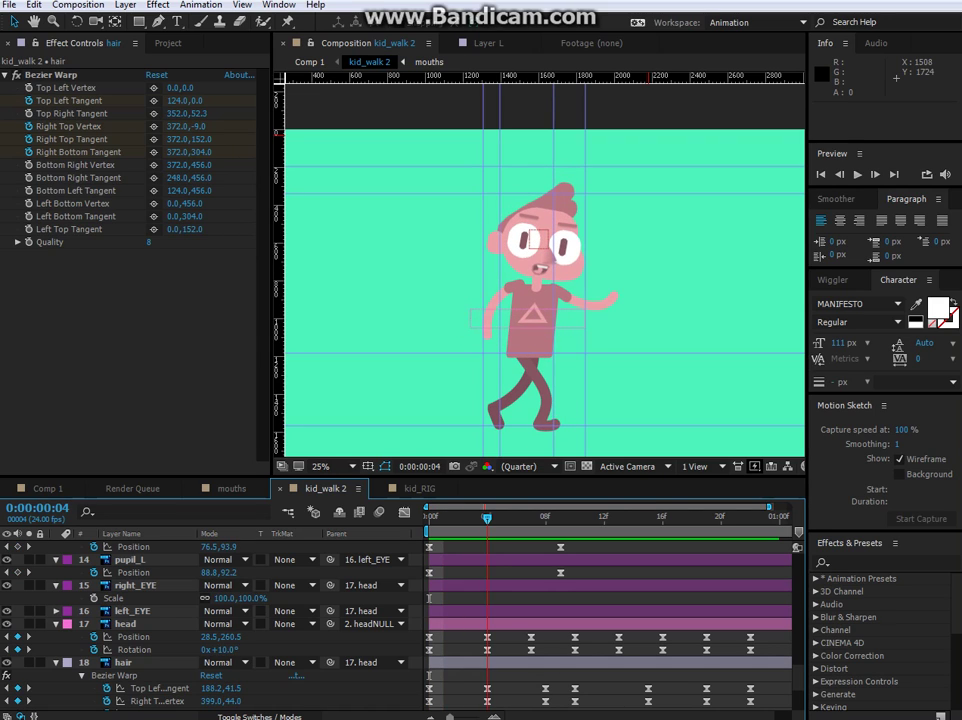
{"action": "key", "text": "Page_Up"}
{"action": "key", "text": "Home"}
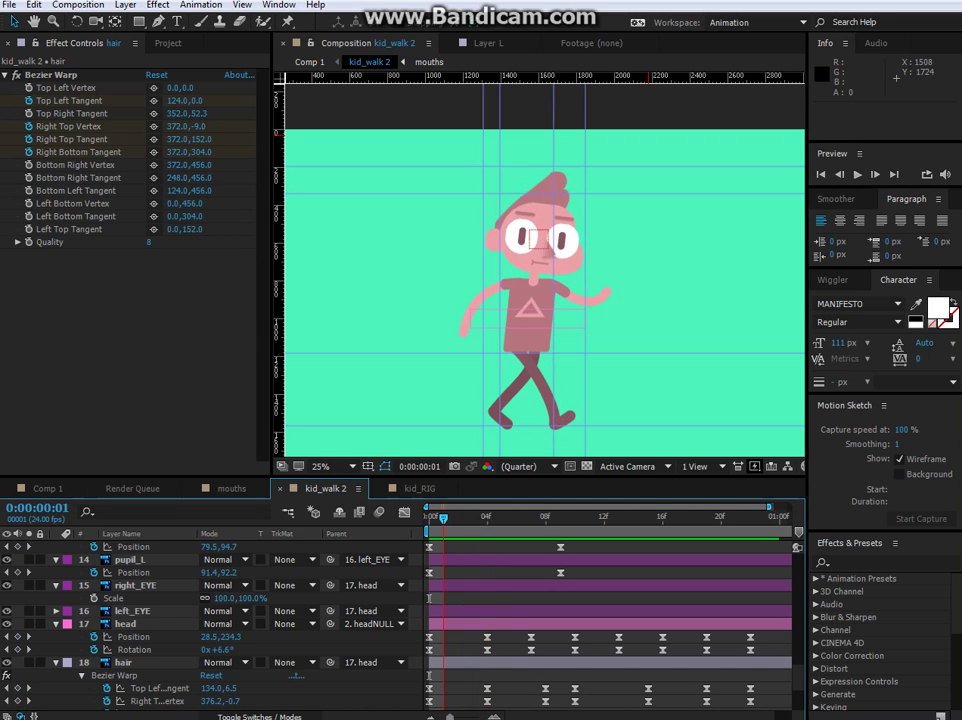